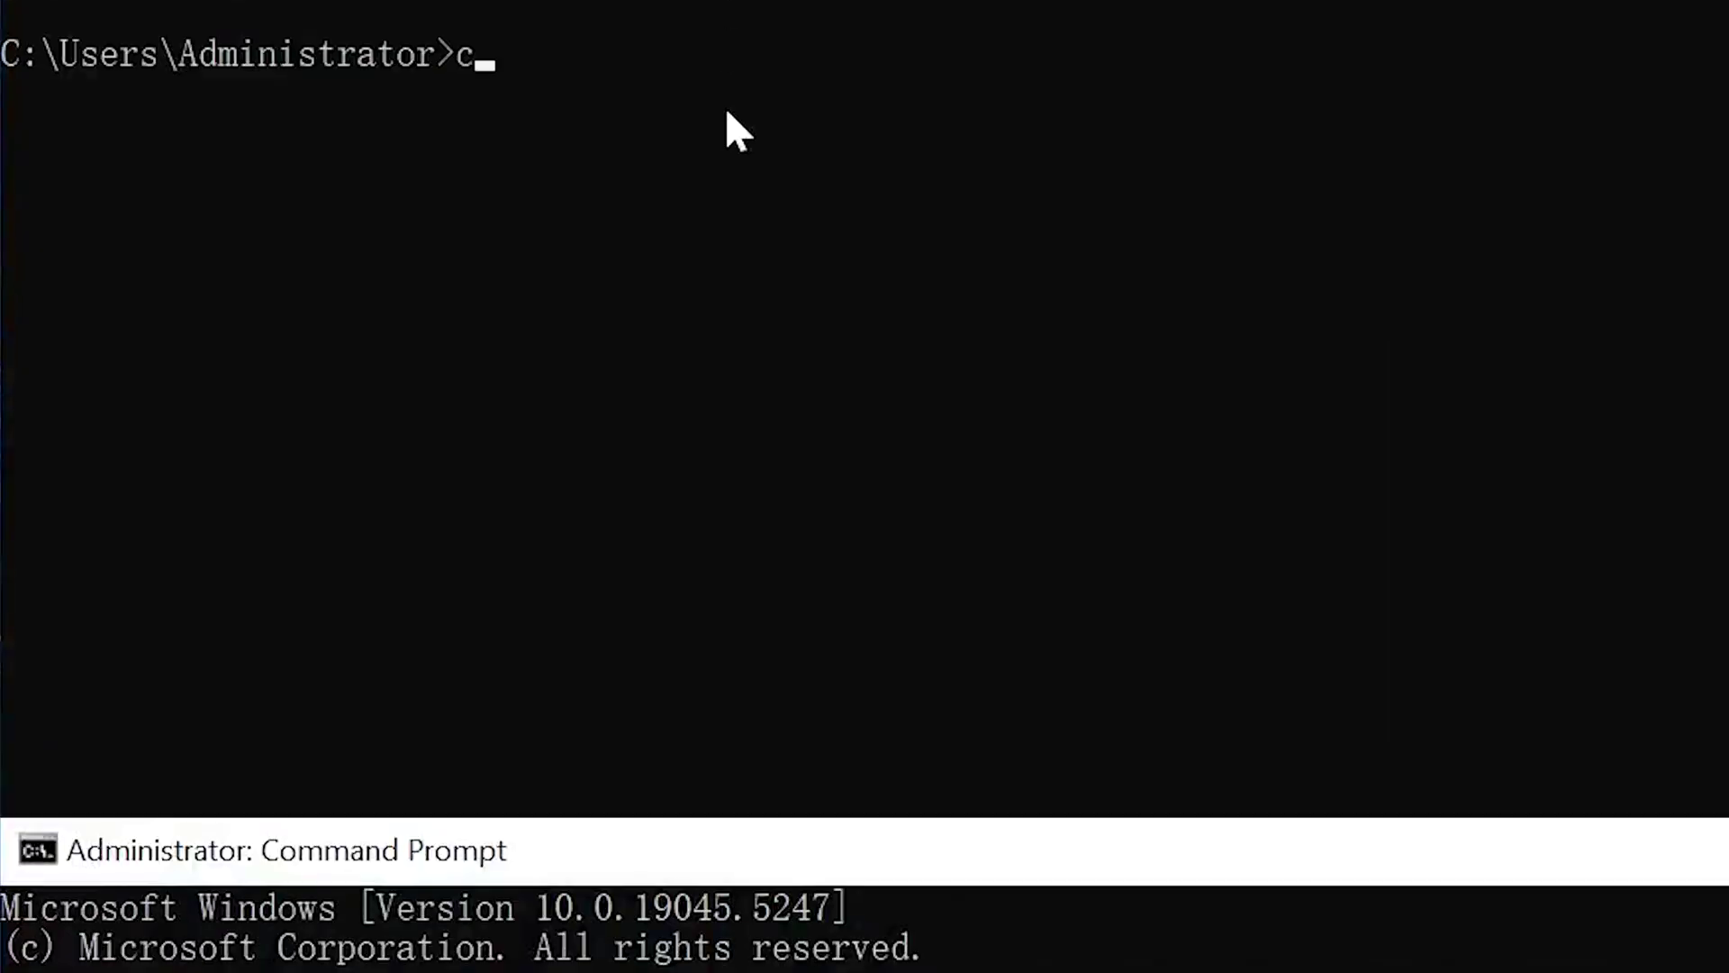
# Run chkdsk F:/f on drive F and confirm it cannot check the RAW file system
pyautogui.write('hkdsk F')
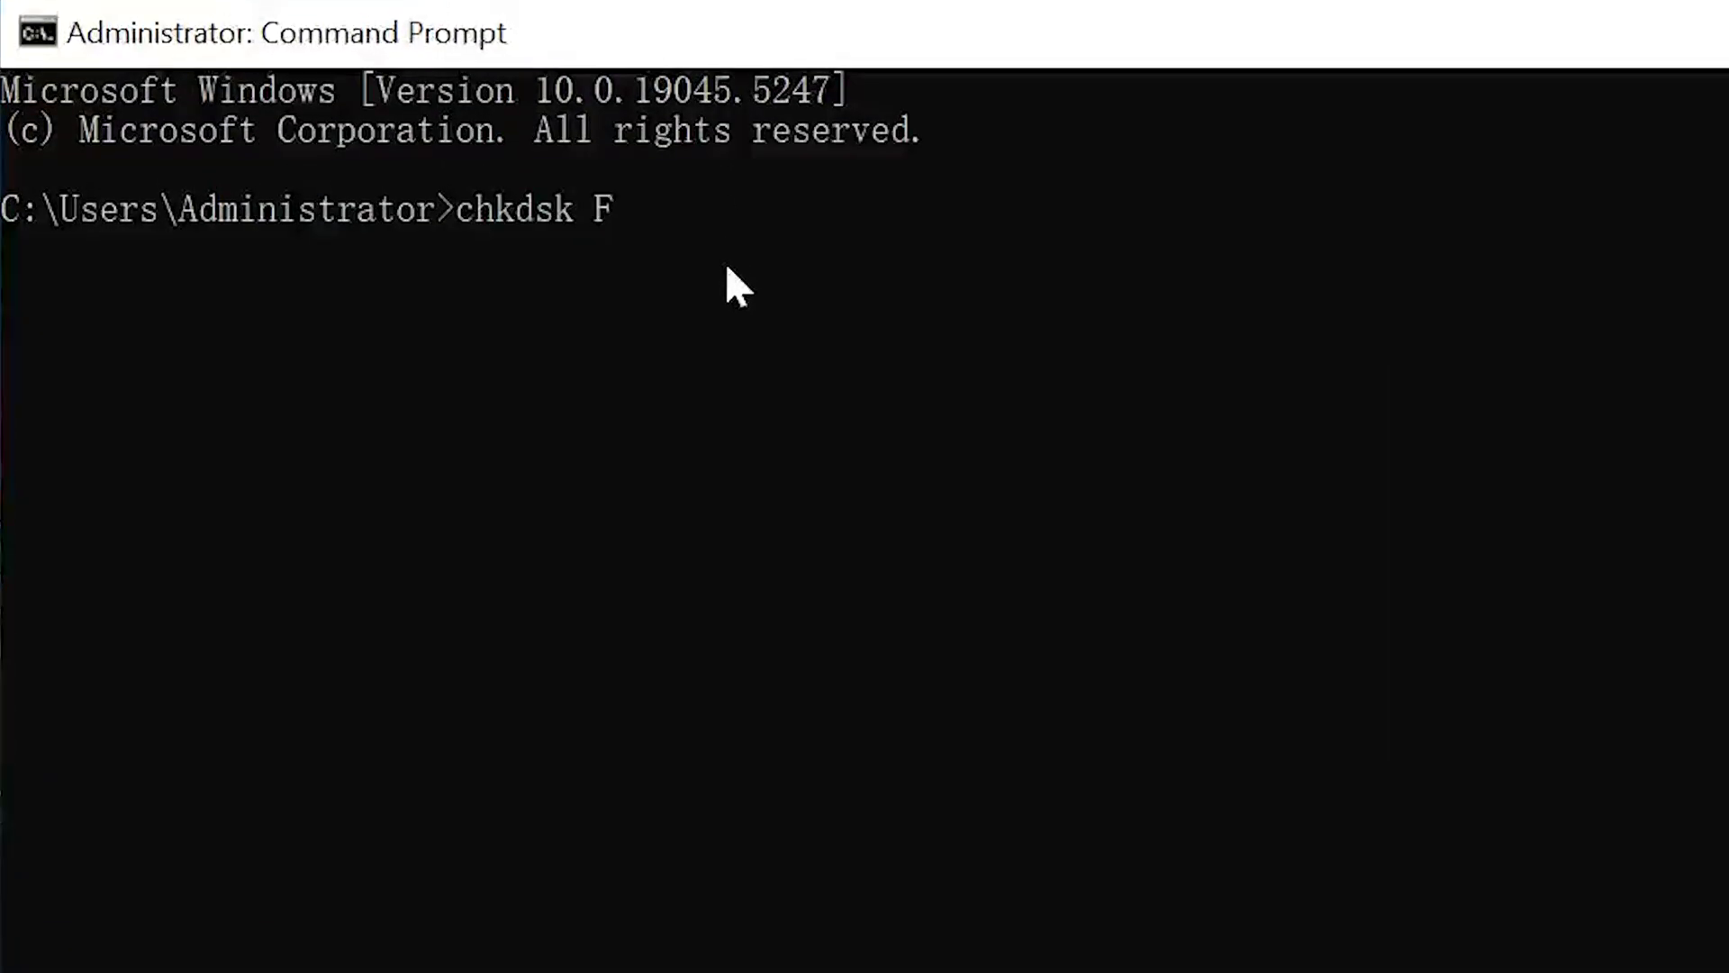
pyautogui.write(':/f')
pyautogui.press('Return')
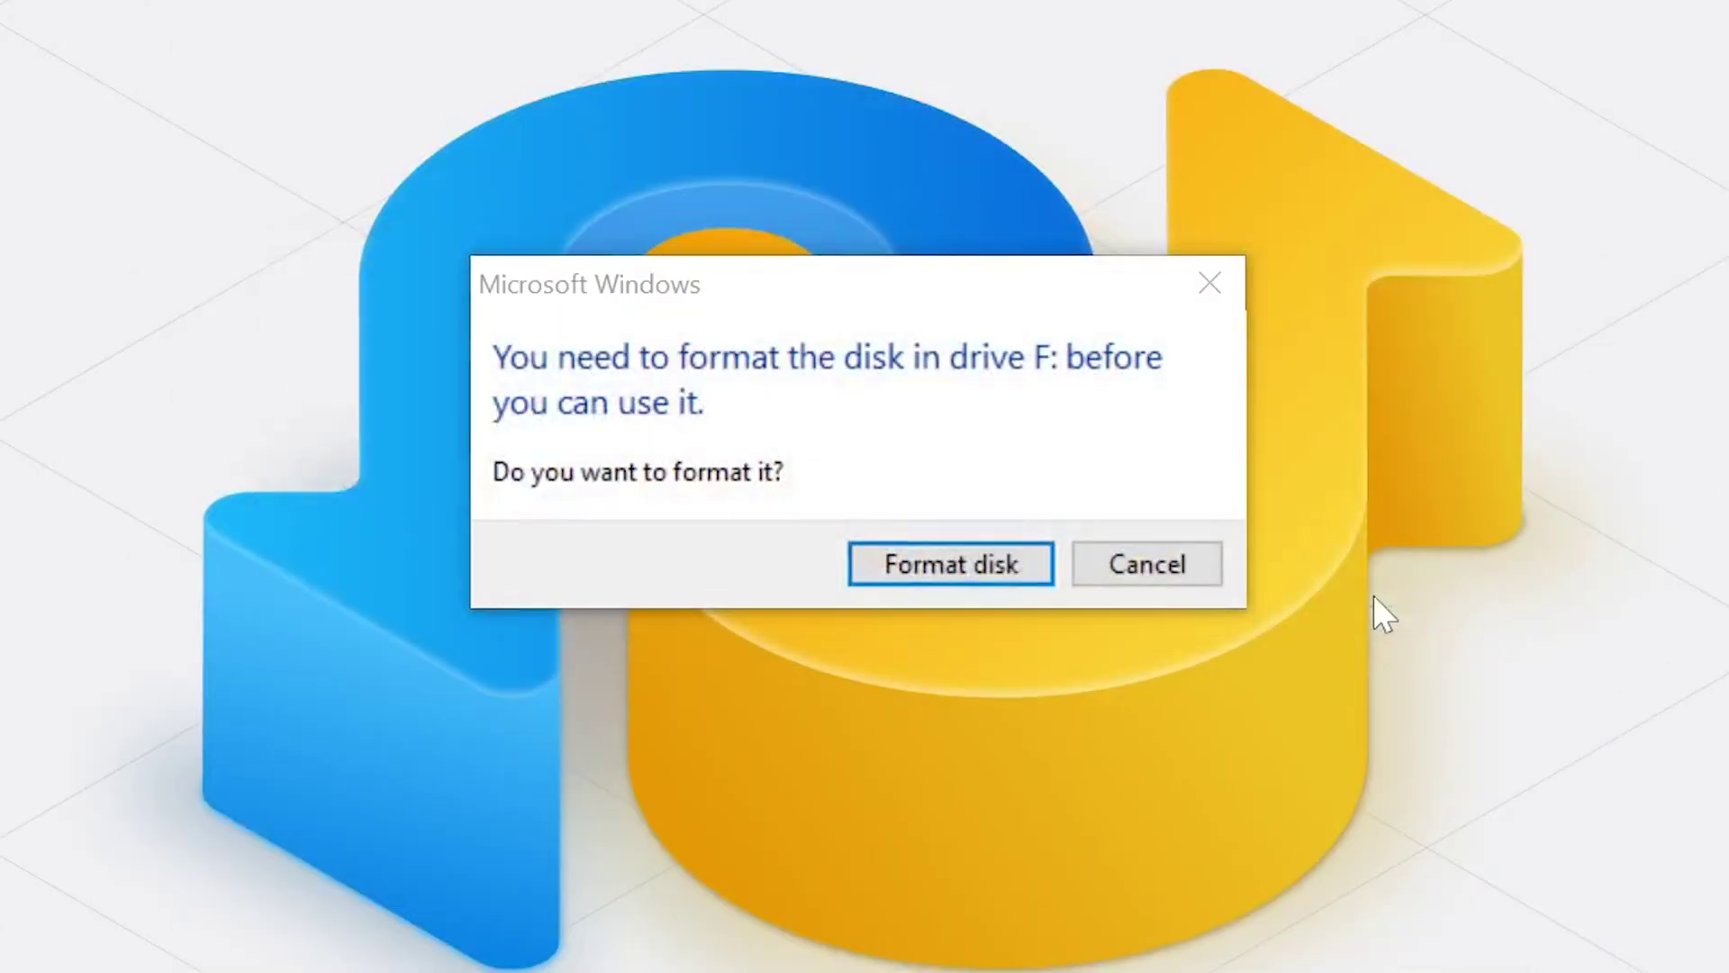
# Decline the Windows prompt to format drive F
pyautogui.click(1209, 573)
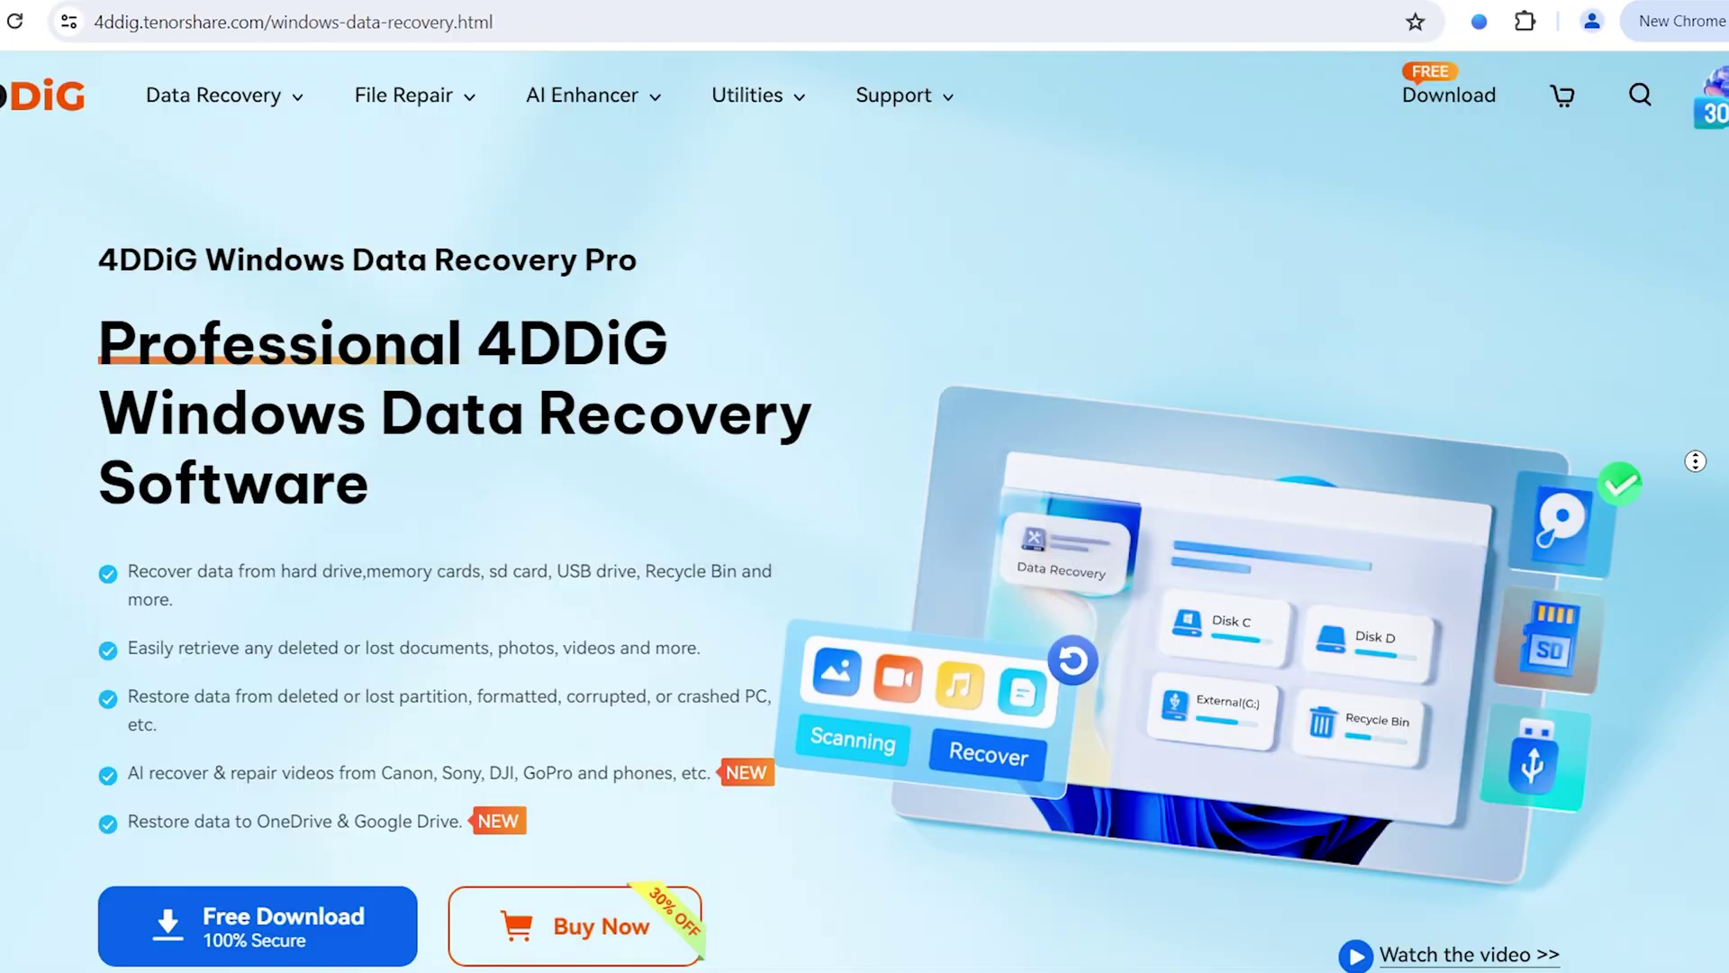
# Scroll the 4DDiG Data Recovery Pro page to All-in-One, highlighting the first feature bullet
pyautogui.scroll(-2, 1693, 512)
pyautogui.scroll(-2, 1693, 512)
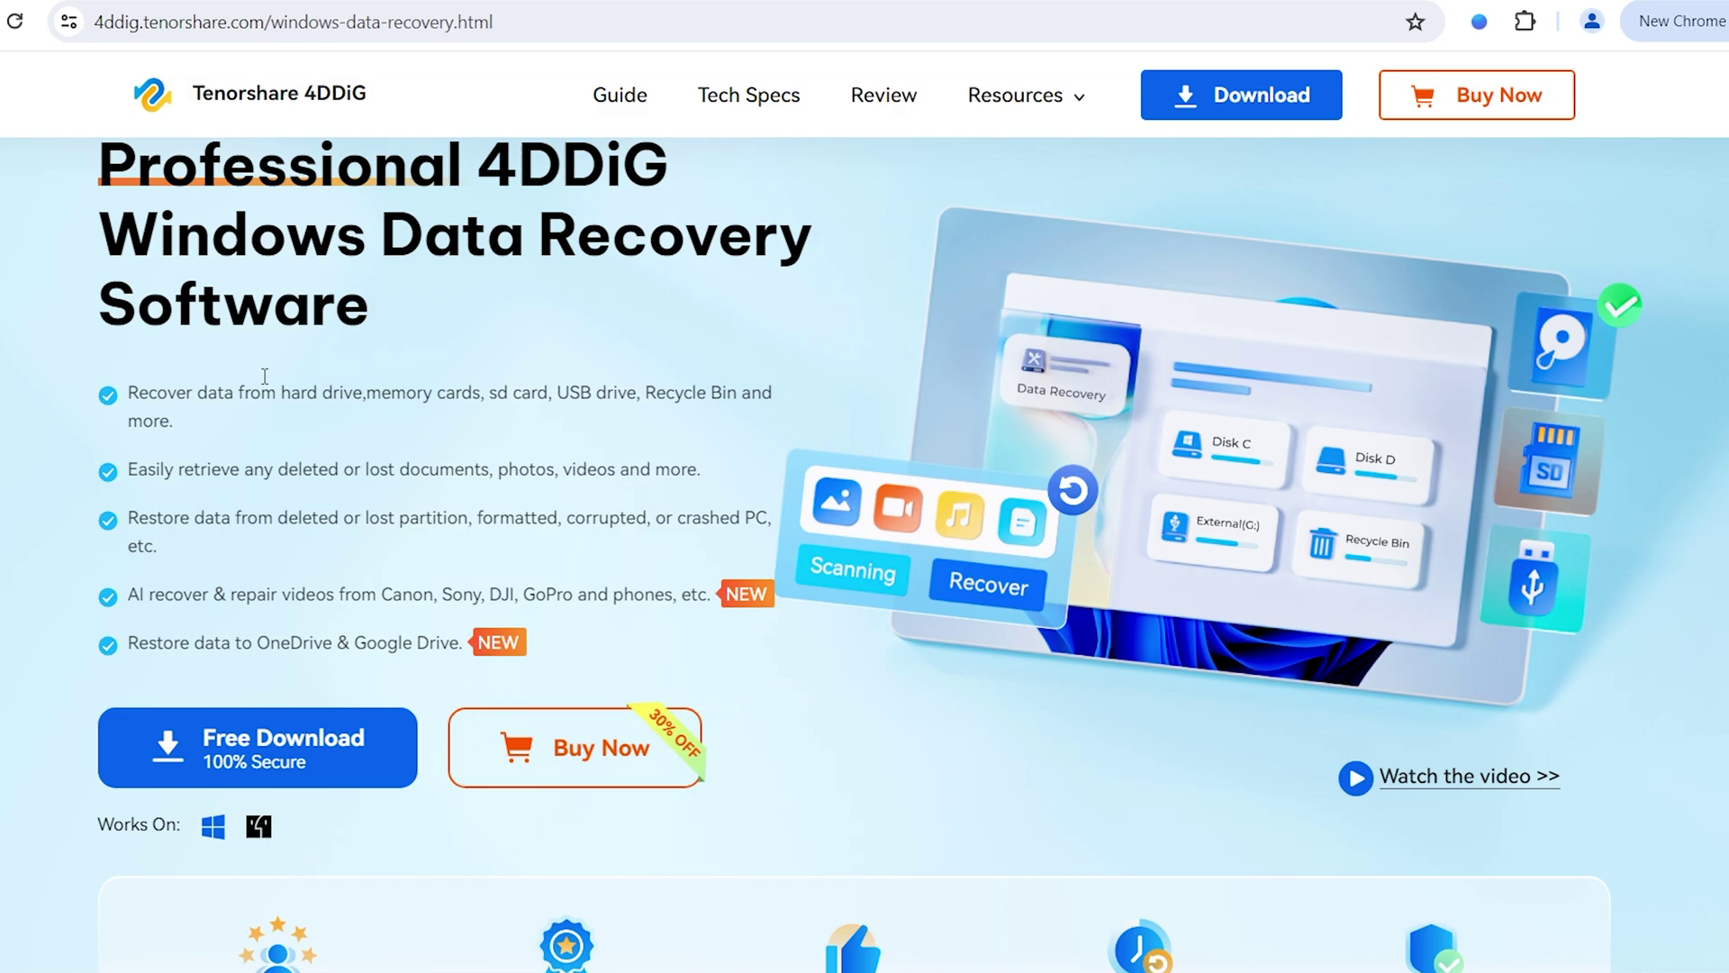
pyautogui.moveTo(128, 397); pyautogui.dragTo(175, 421)
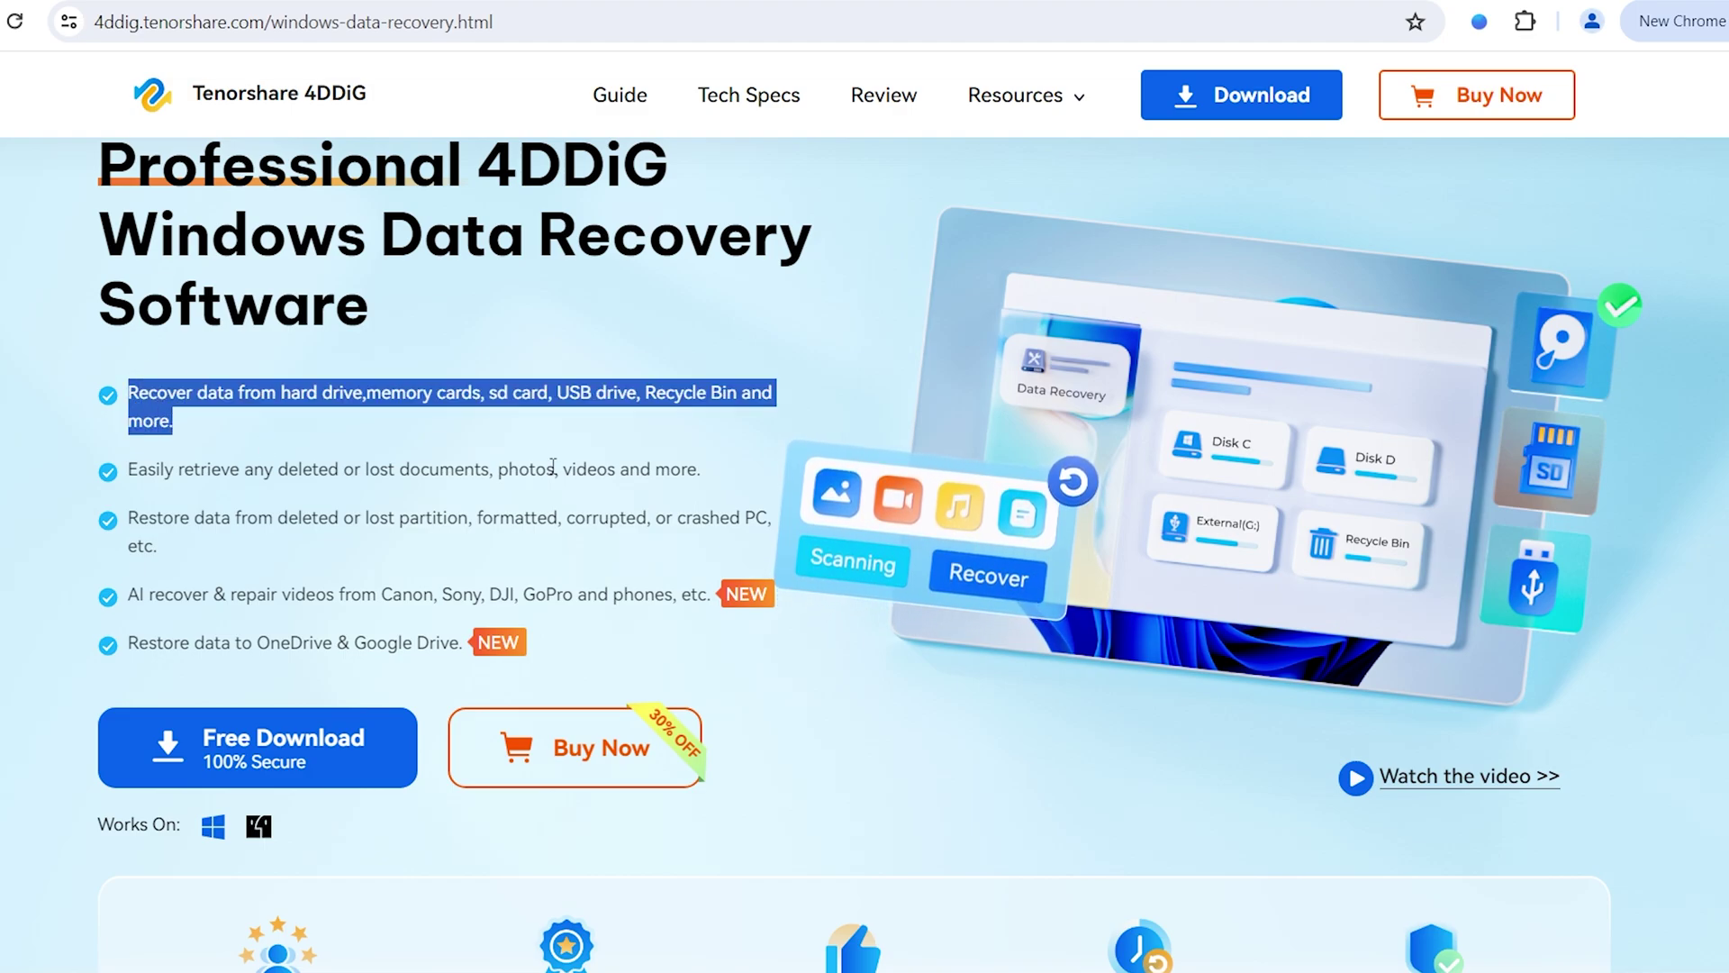
pyautogui.click(1142, 531)
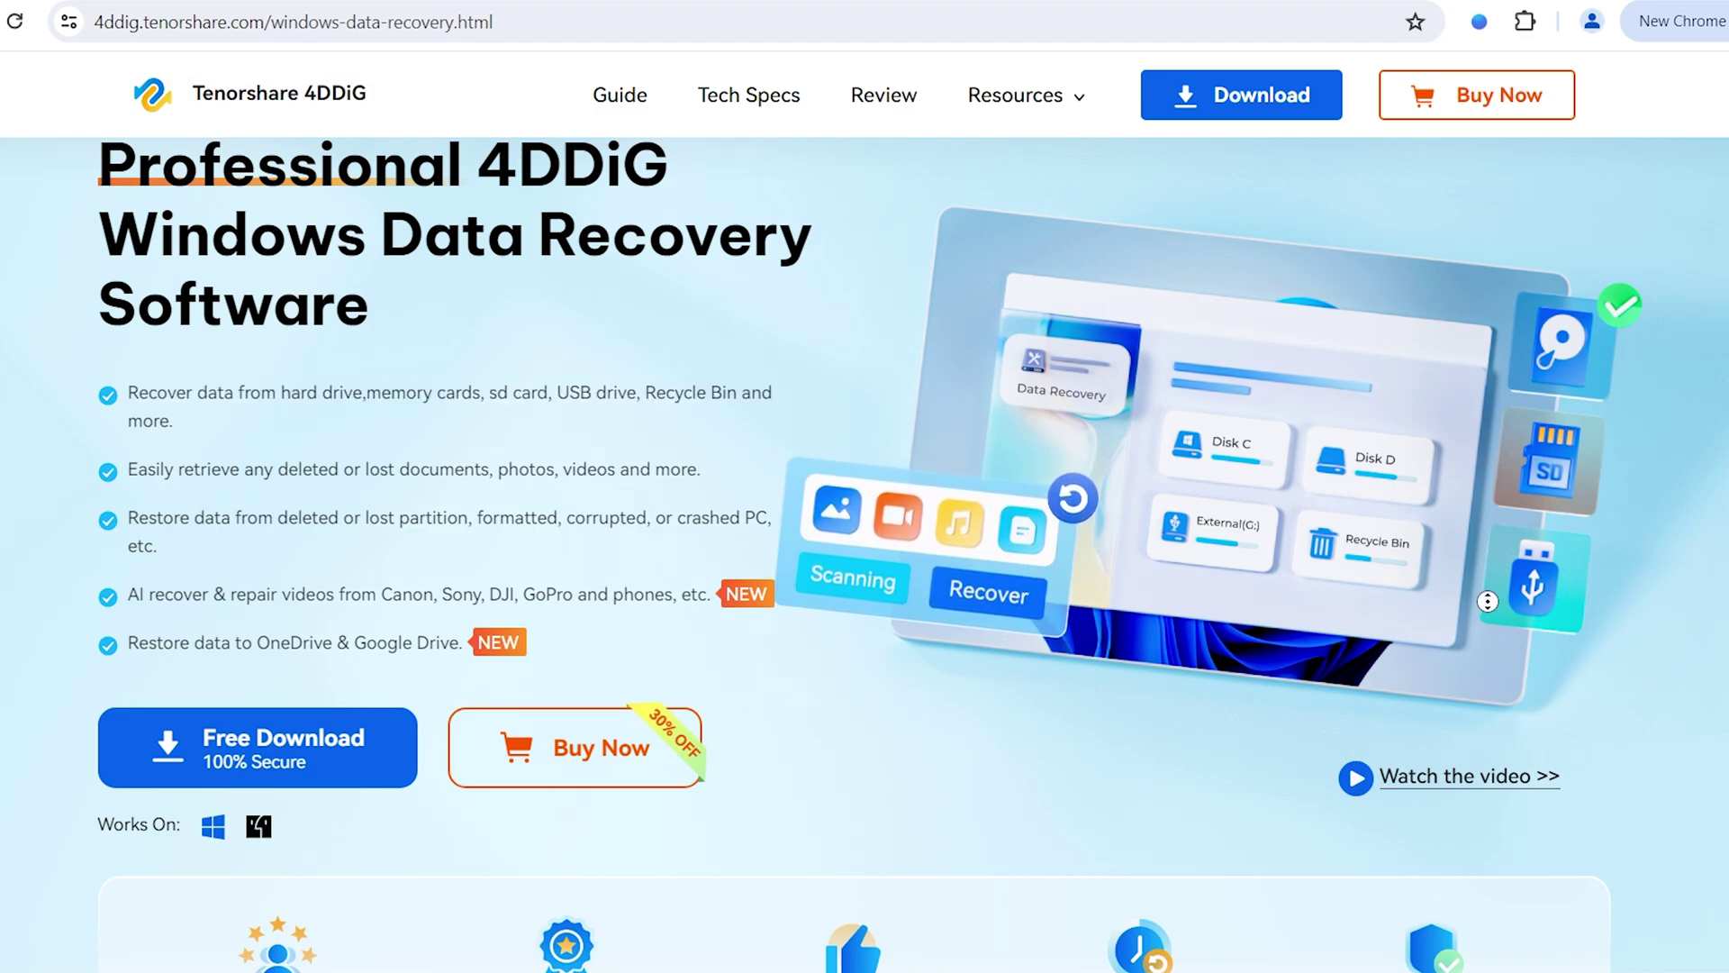
pyautogui.scroll(-1, 1494, 662)
pyautogui.scroll(-3, 1494, 662)
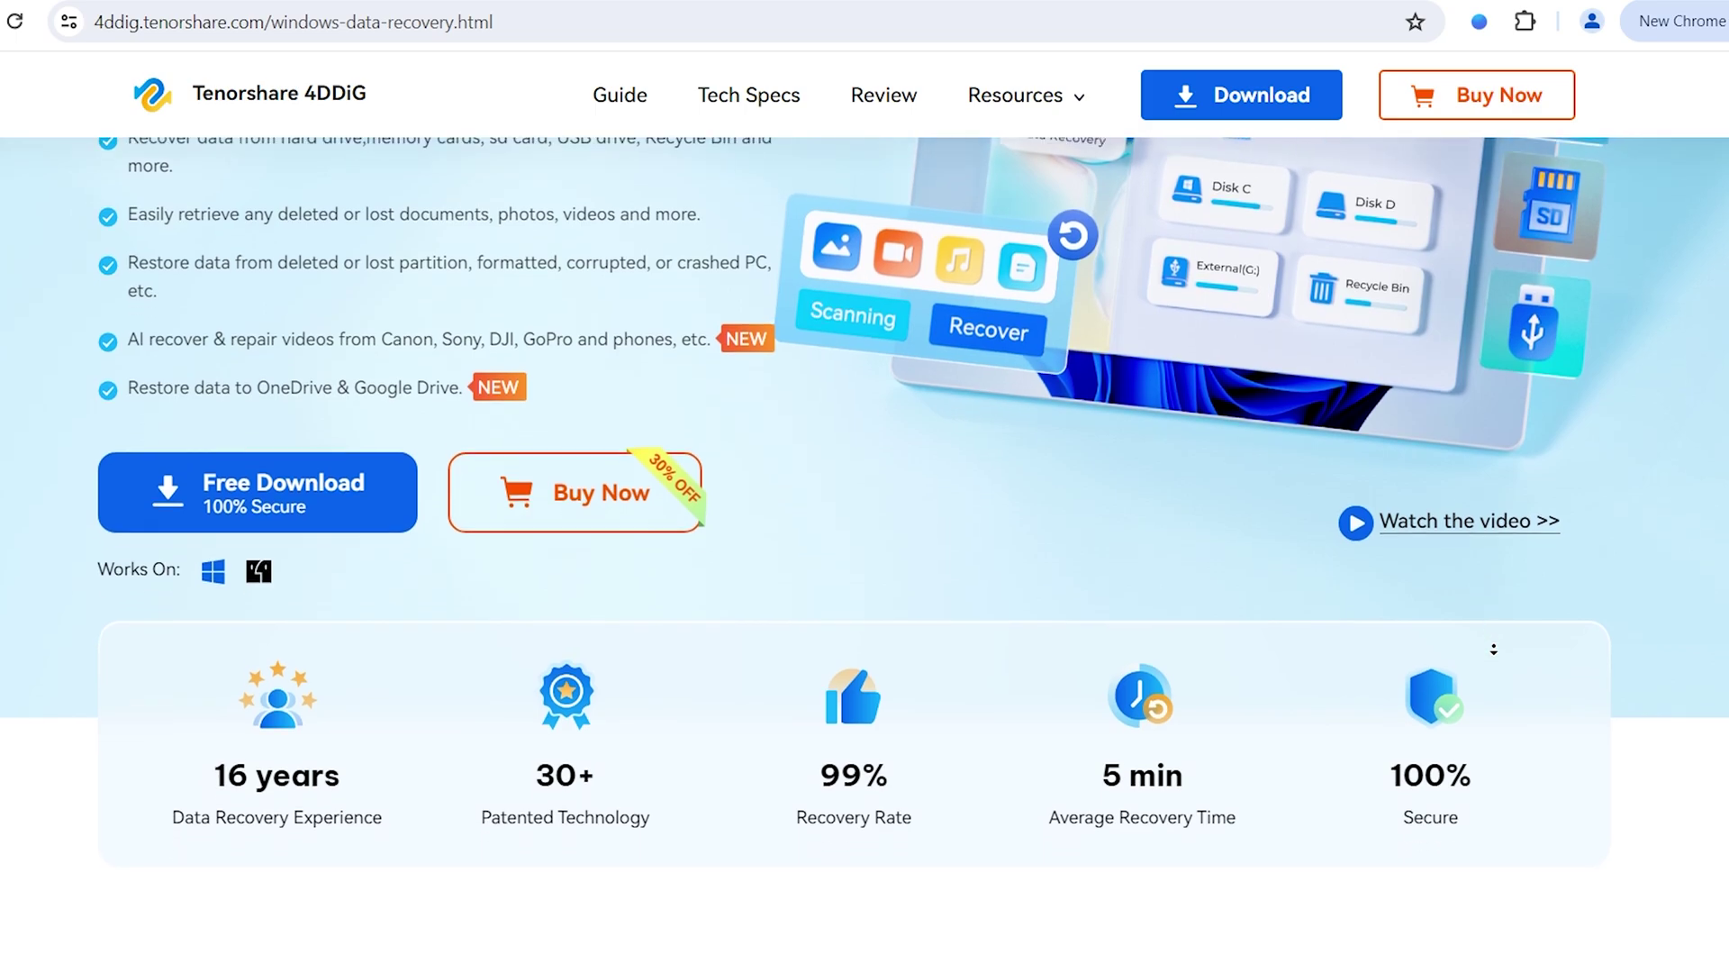
pyautogui.scroll(-1, 1494, 642)
pyautogui.scroll(-1, 1493, 643)
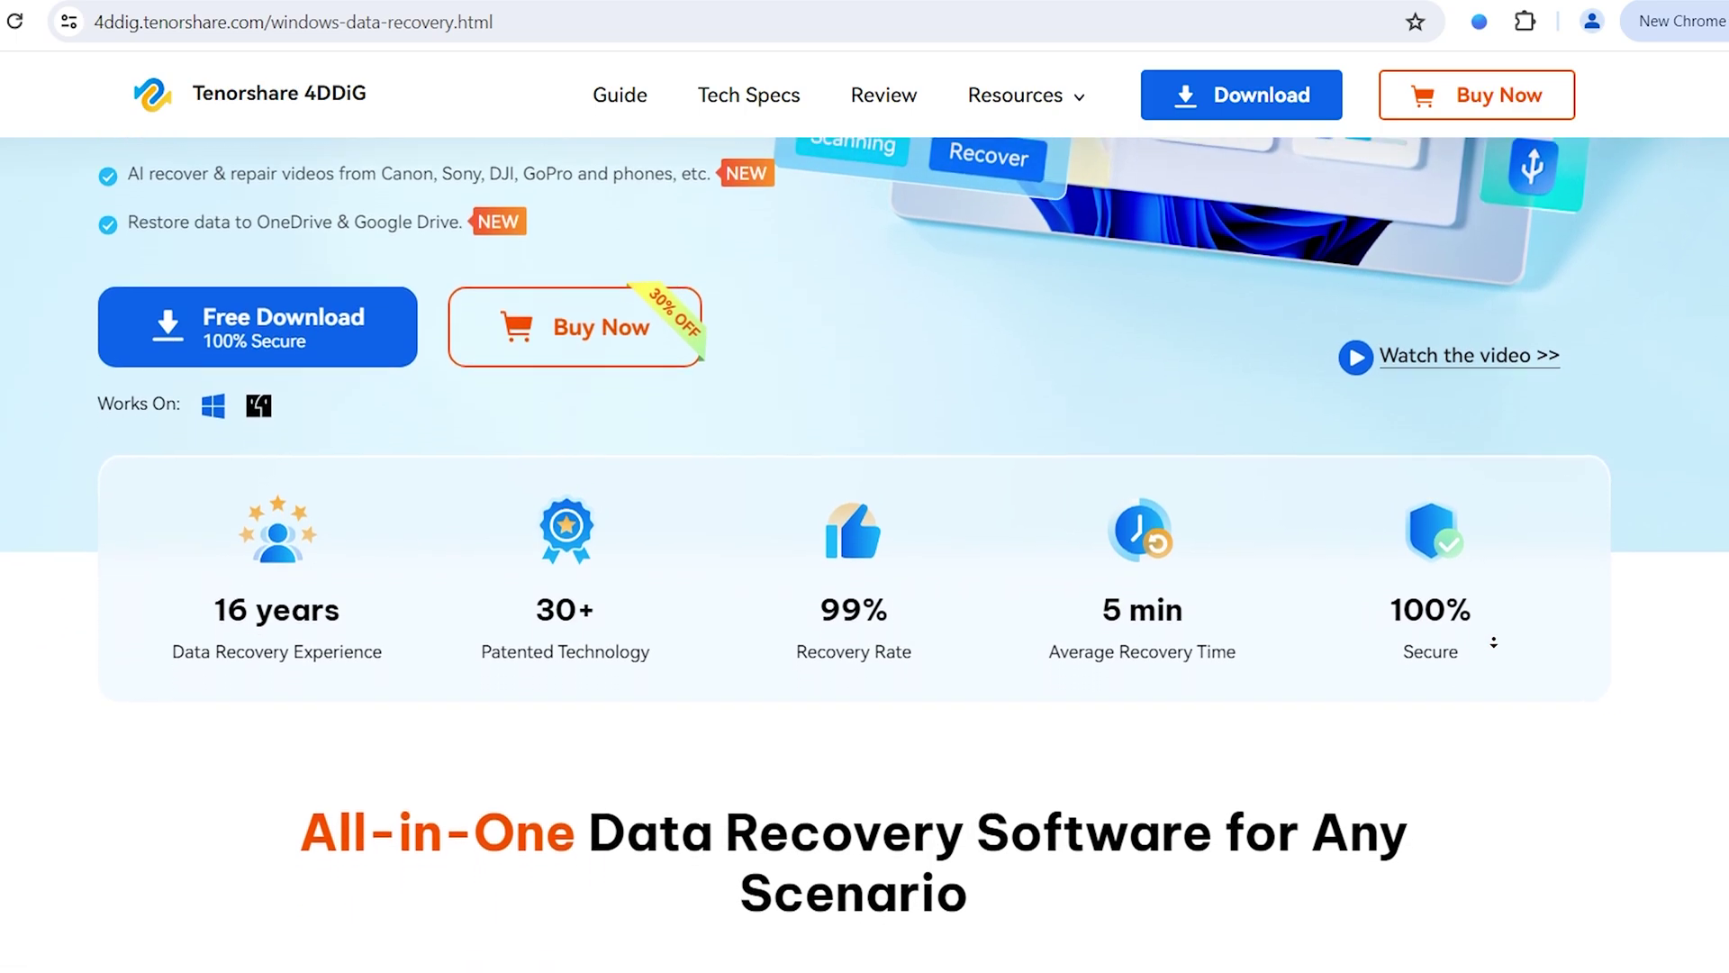
# Scan New Volume (F:) in 4DDiG for all selected file types
pyautogui.scroll(-1, 1493, 642)
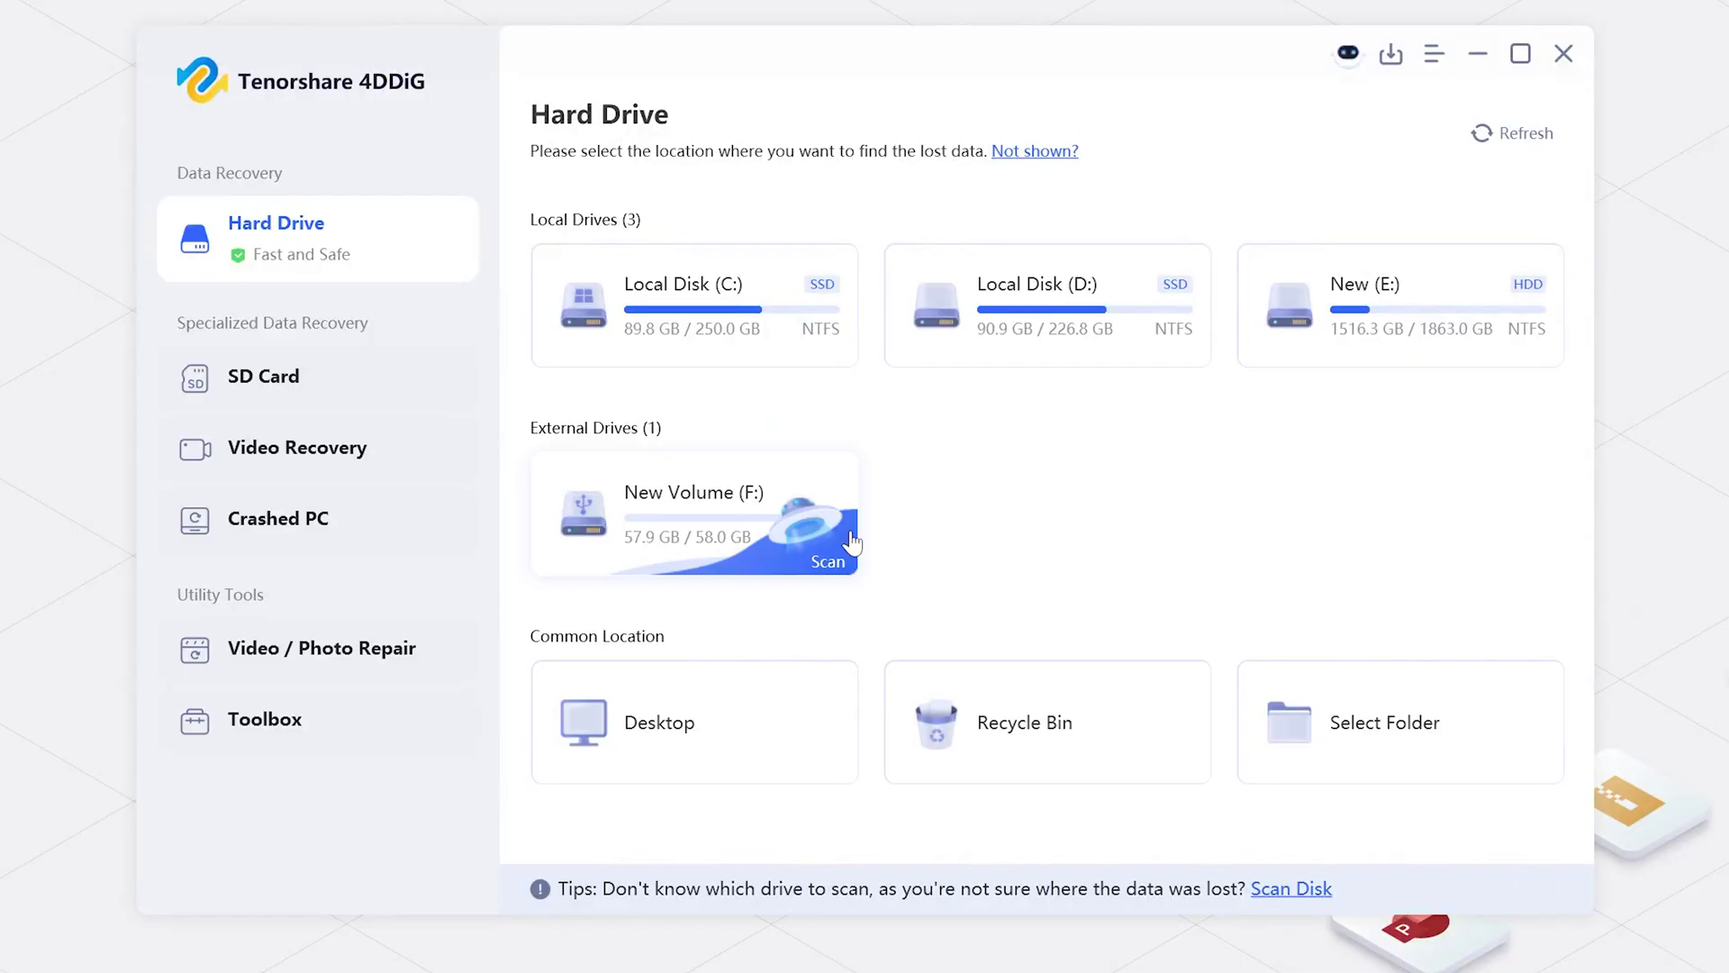
pyautogui.click(817, 561)
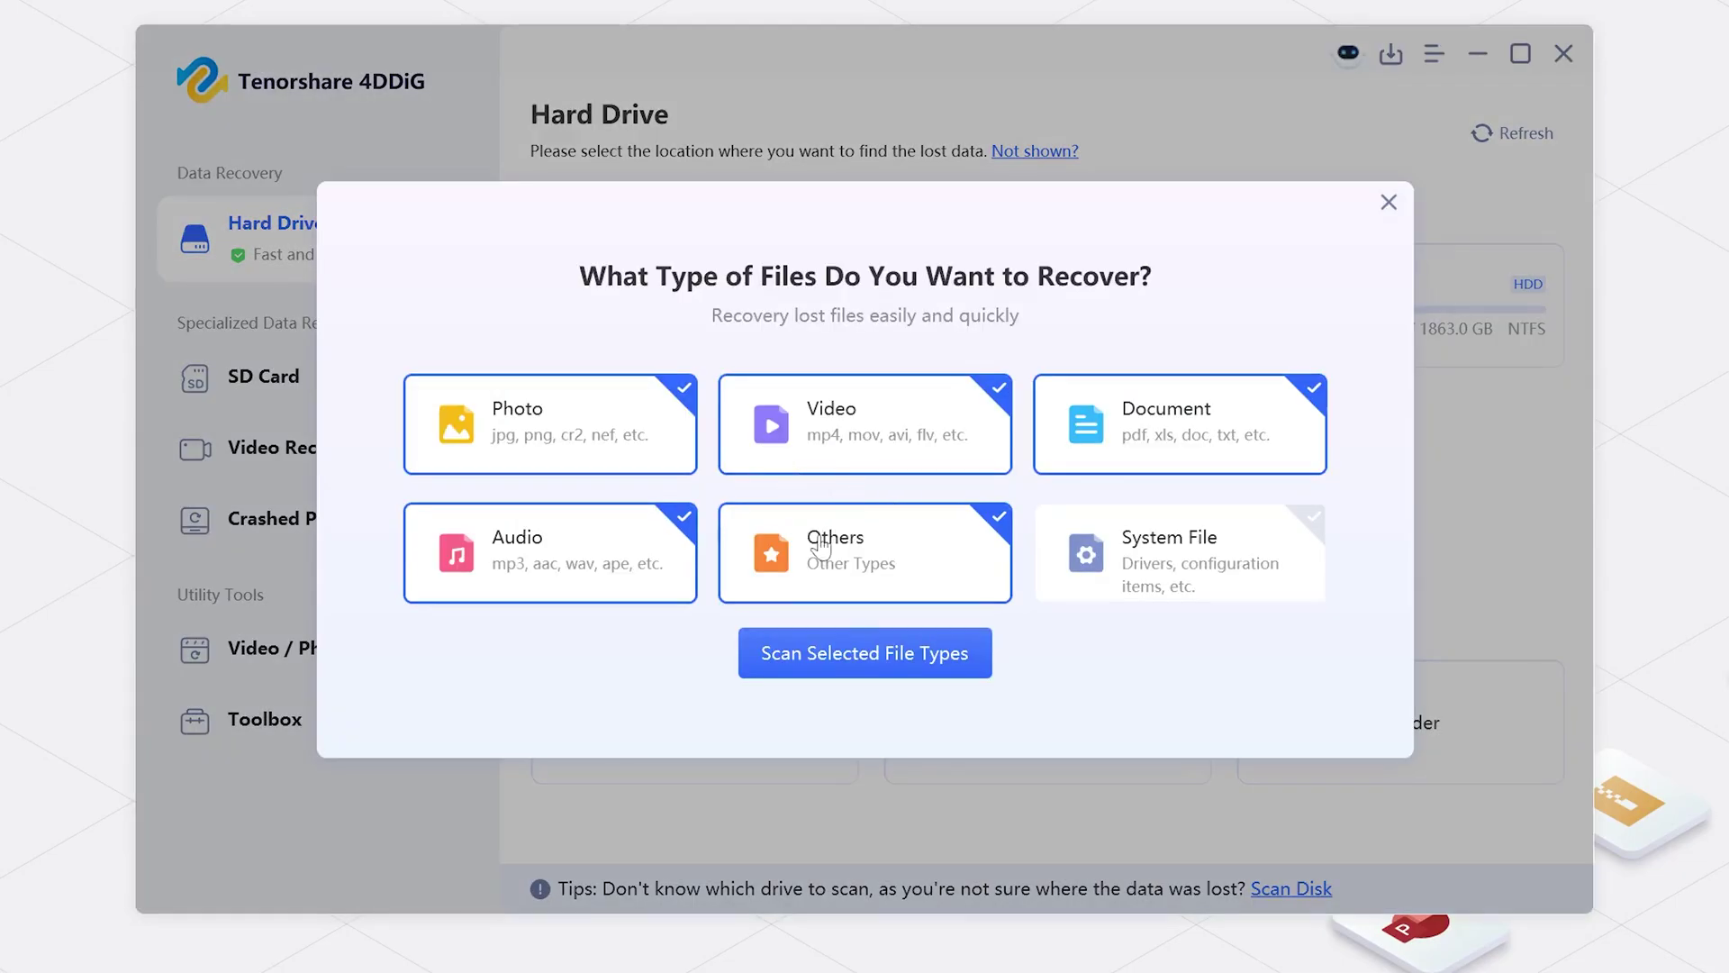
pyautogui.click(857, 684)
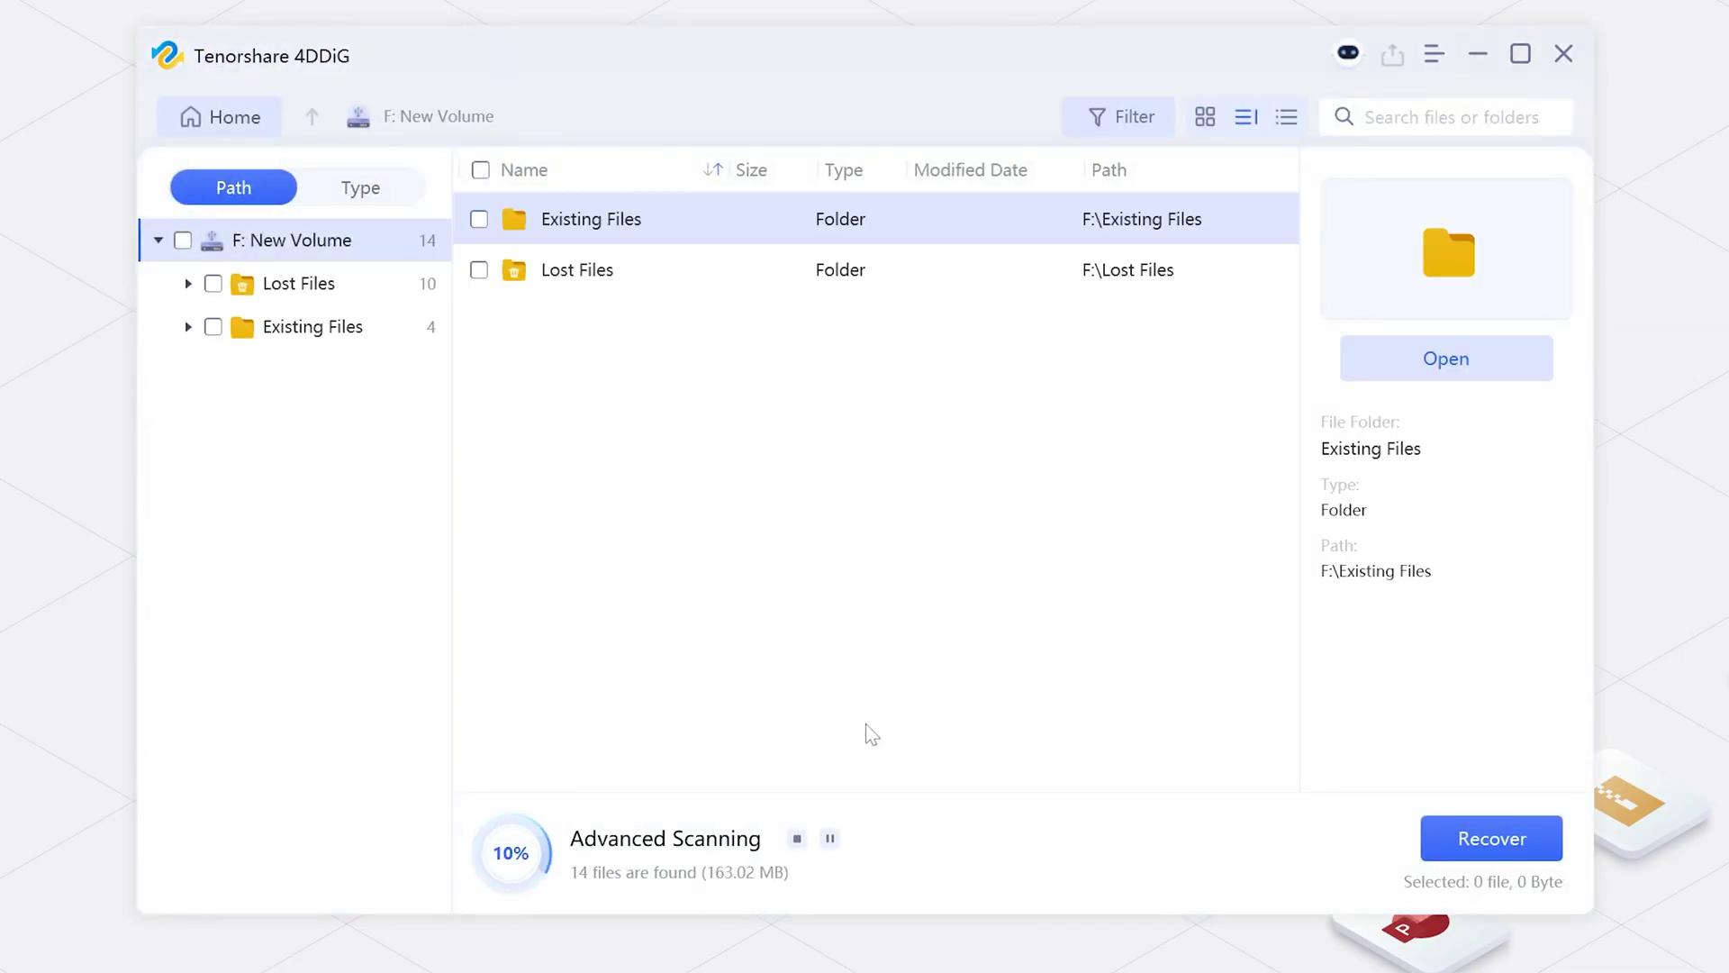
# Preview the first lost mov video under Lost Files > File Name Lost, then mark it for recovery
pyautogui.click(365, 285)
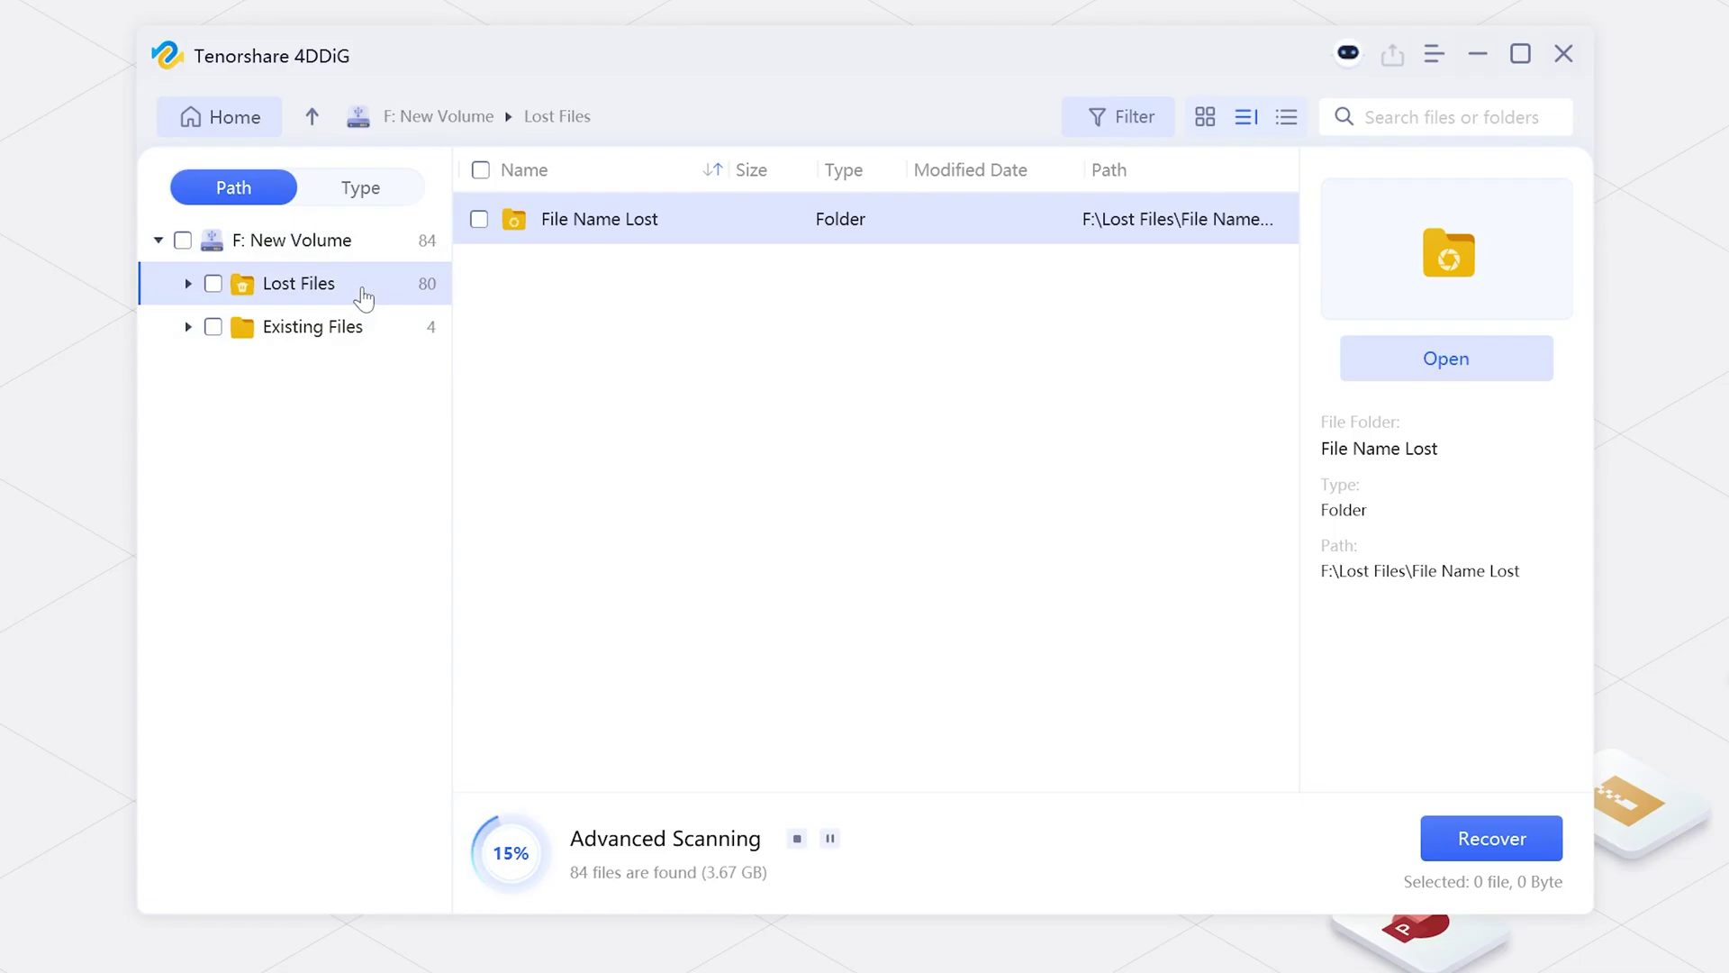
pyautogui.doubleClick(620, 214)
pyautogui.click(378, 545)
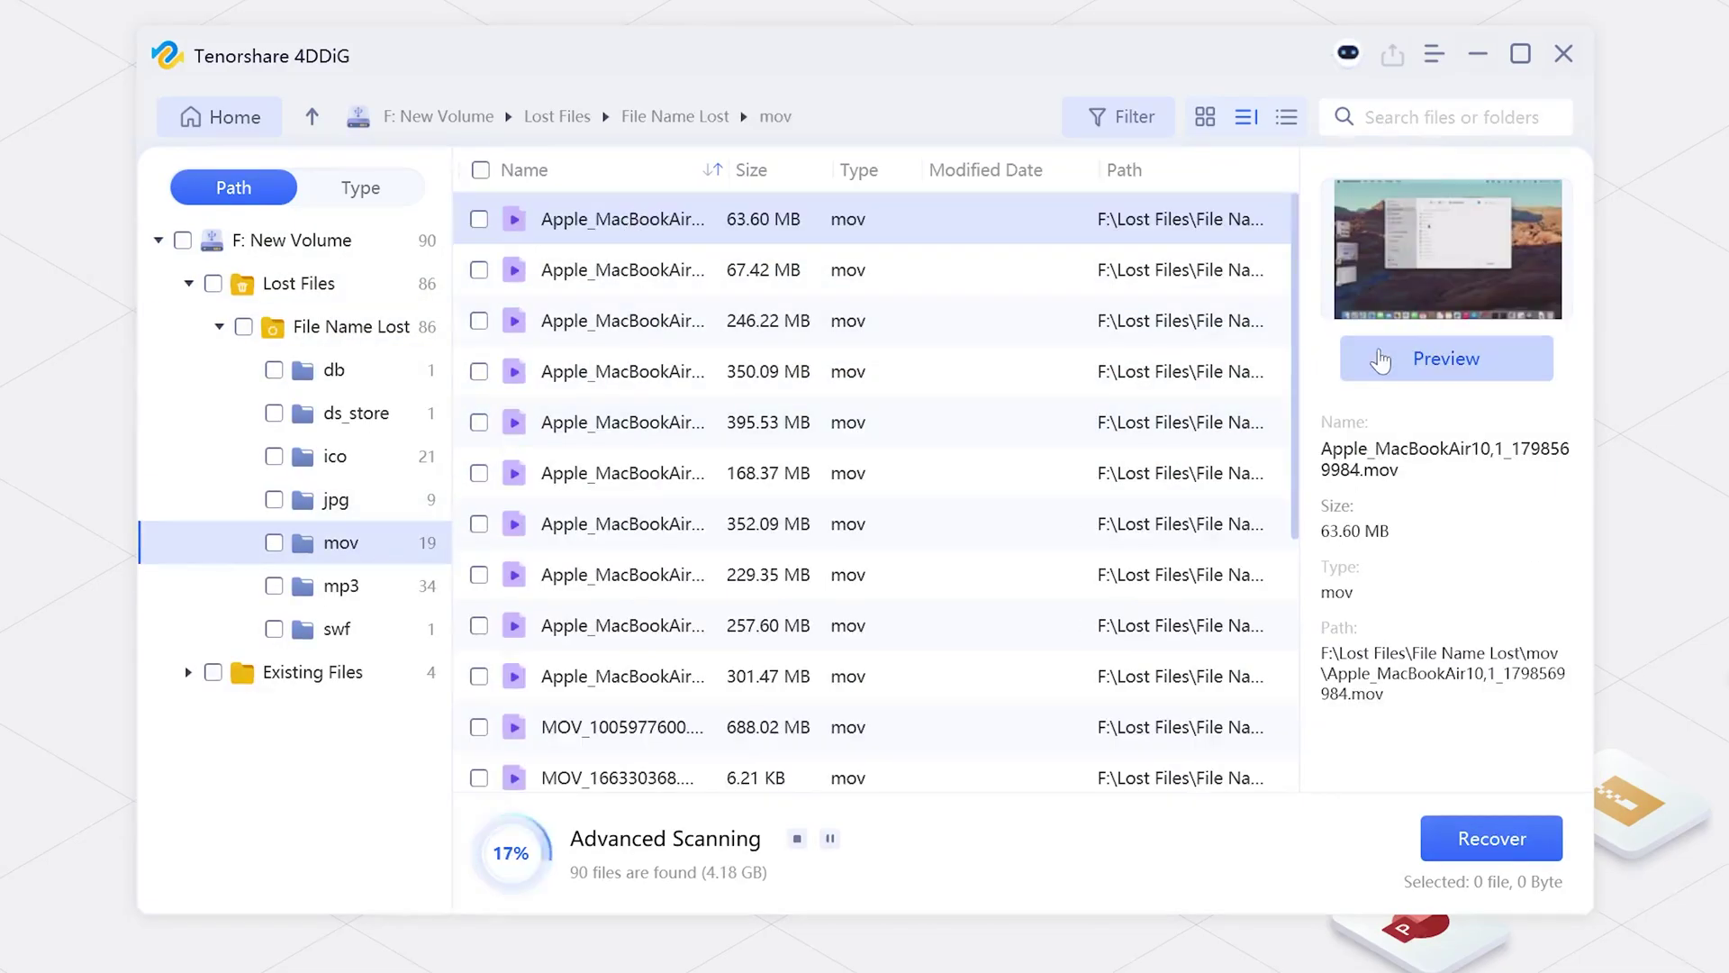
pyautogui.click(1385, 359)
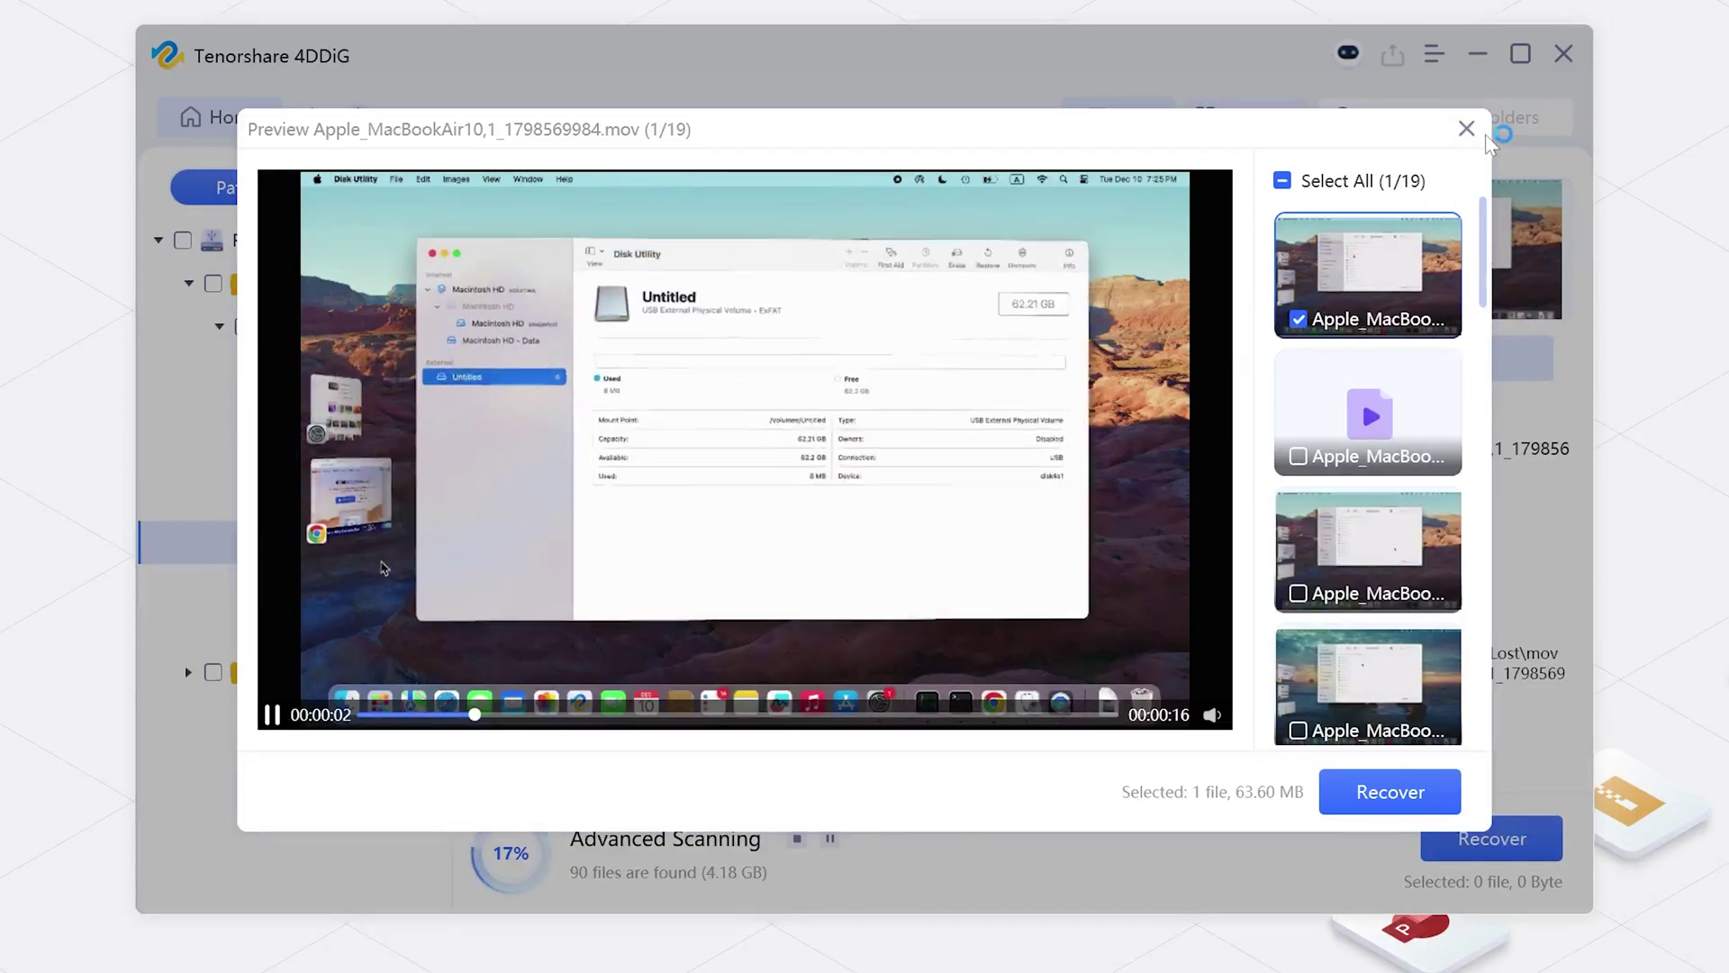
pyautogui.click(1467, 129)
pyautogui.click(479, 218)
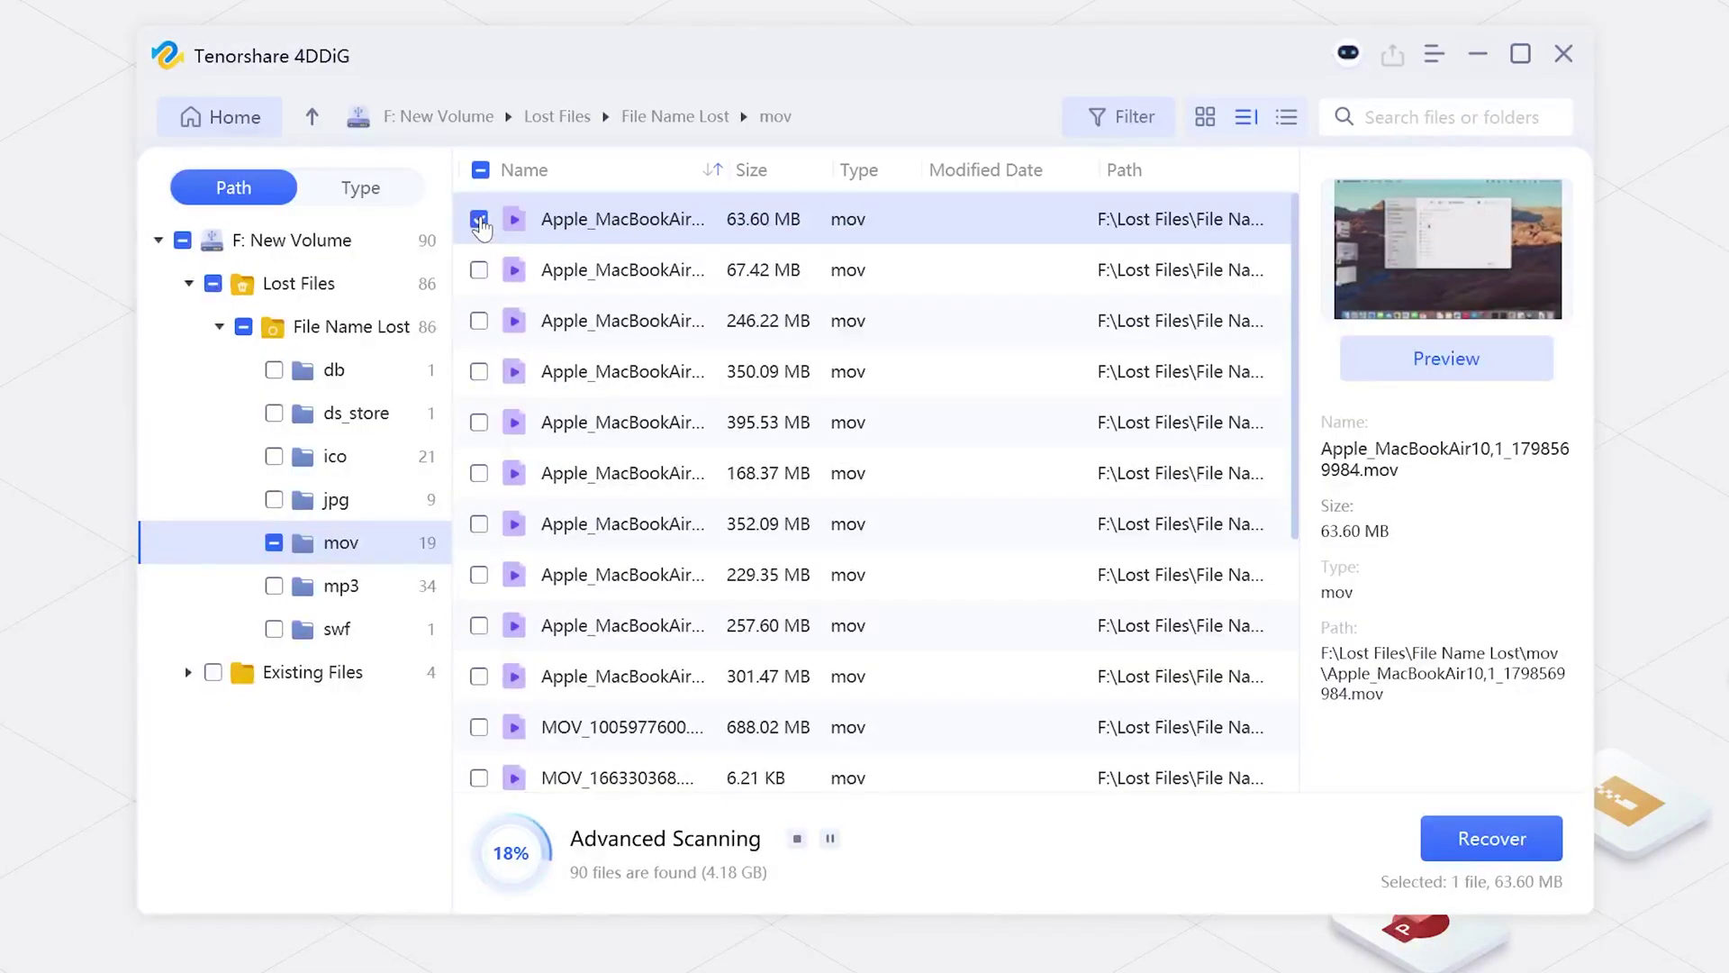
pyautogui.click(1486, 838)
# Save the recovered 63.60 MB mov file to the Desktop
pyautogui.click(1092, 436)
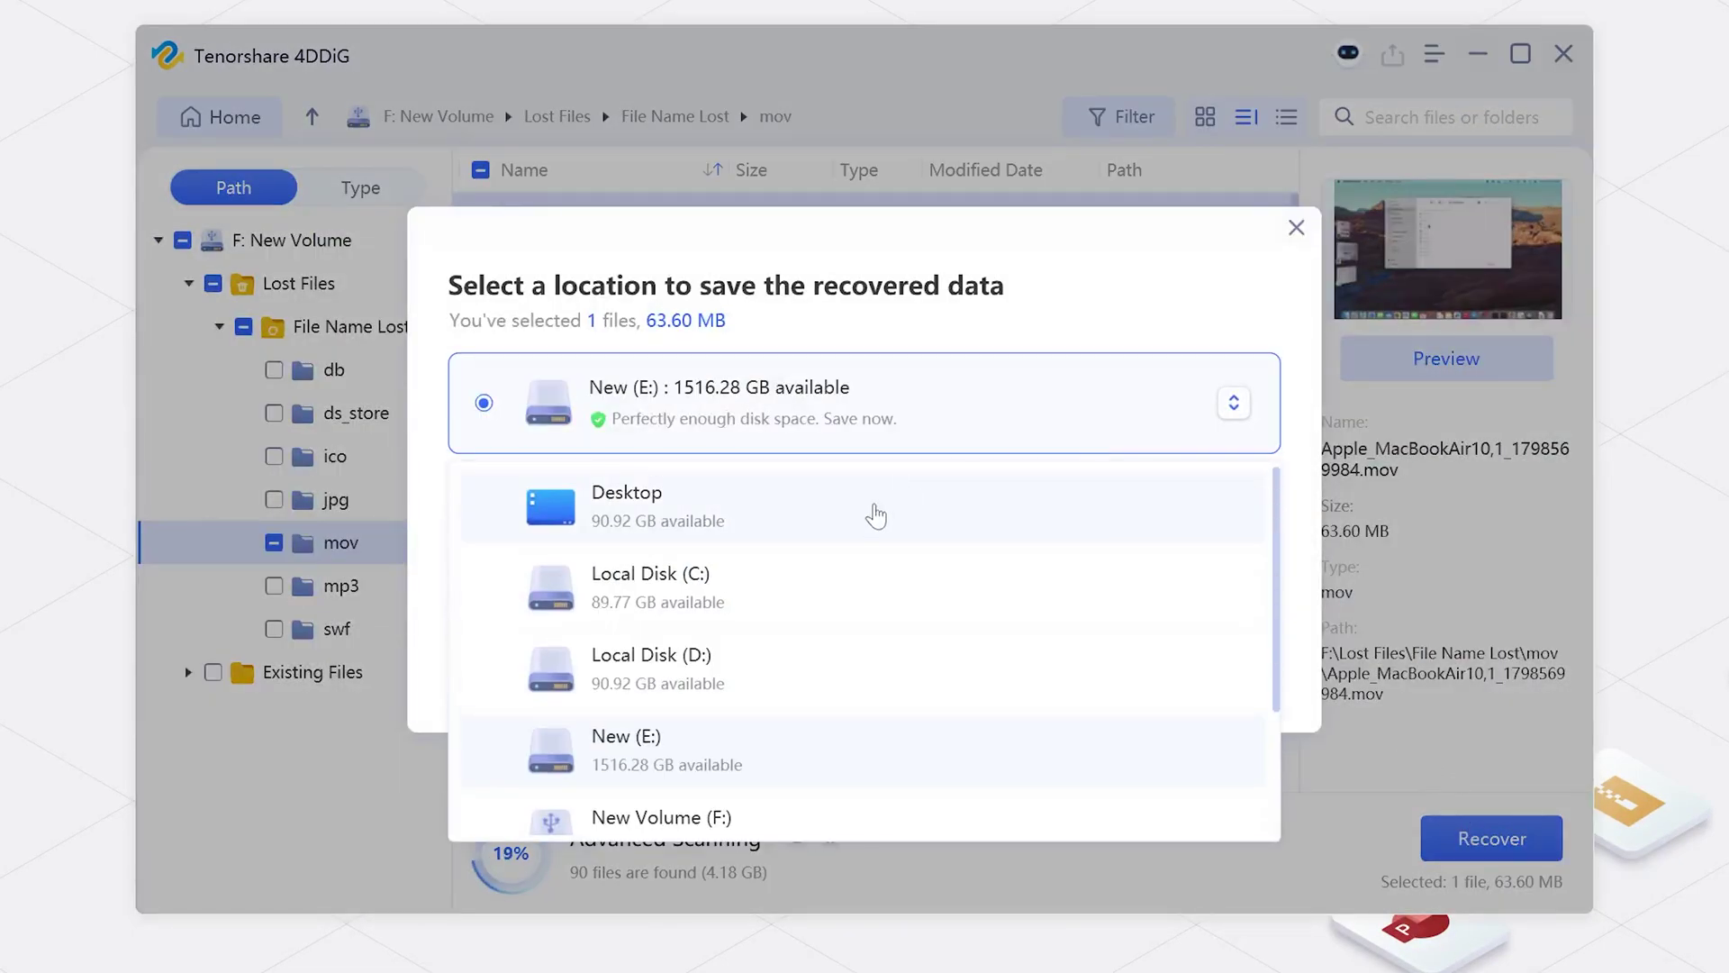
pyautogui.click(880, 511)
pyautogui.click(1207, 684)
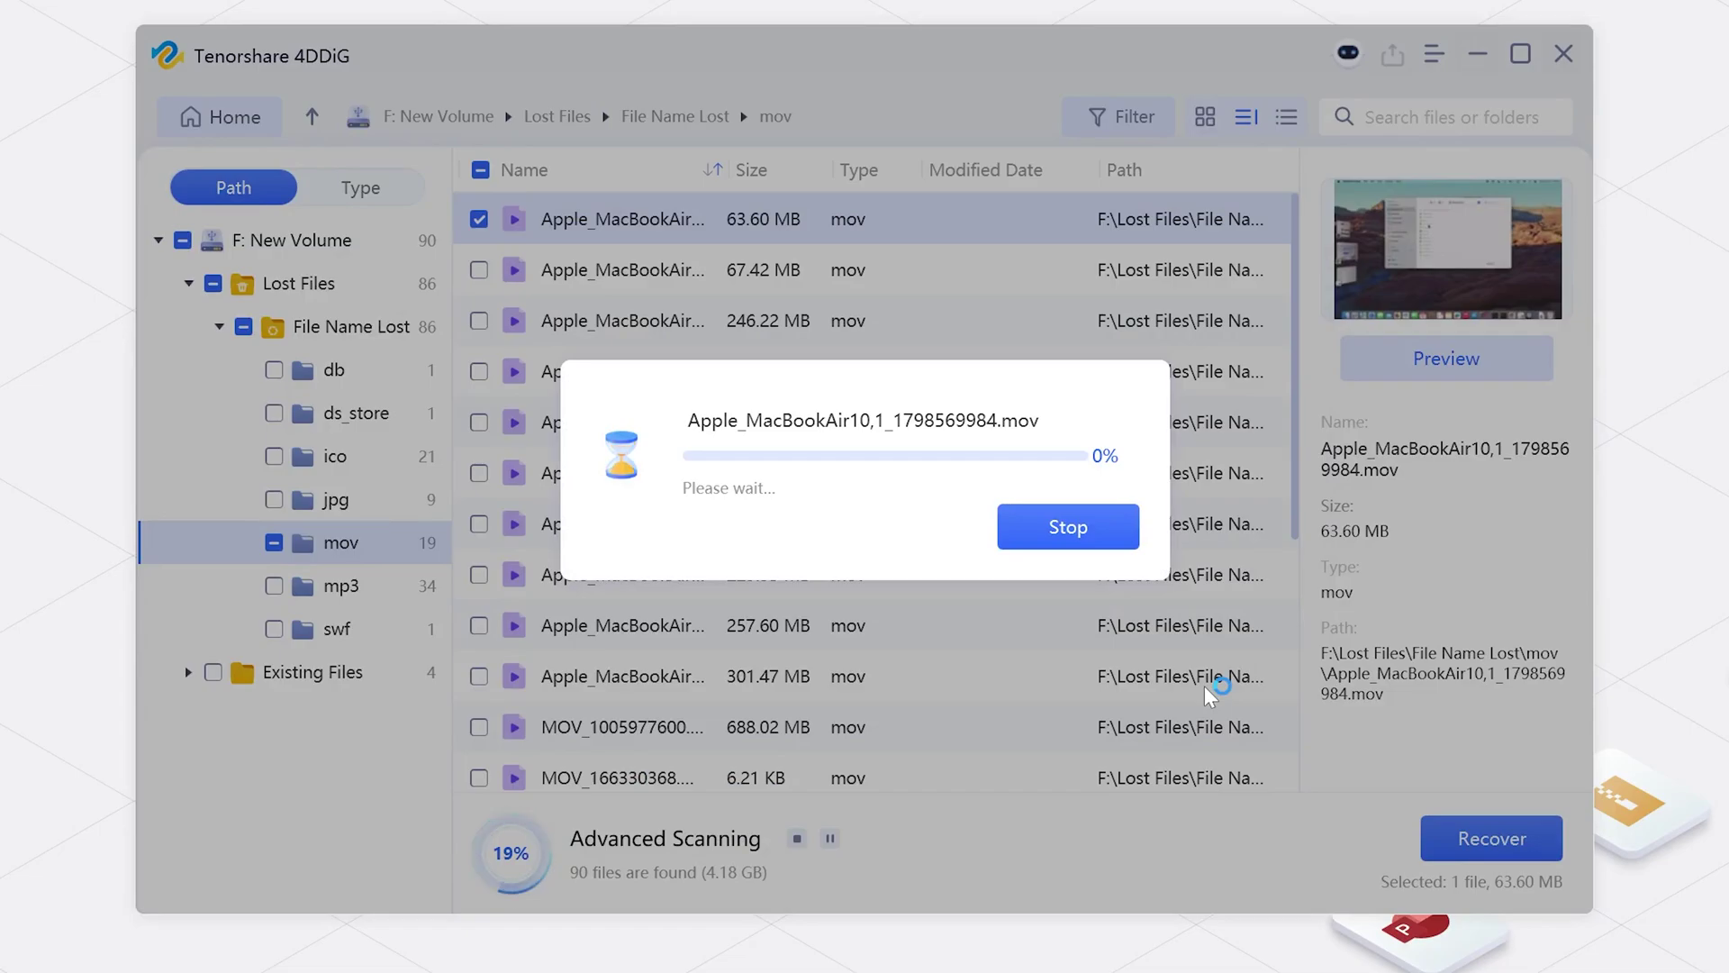
# Open the recovered mov video from its Desktop folder and play it
pyautogui.click(910, 581)
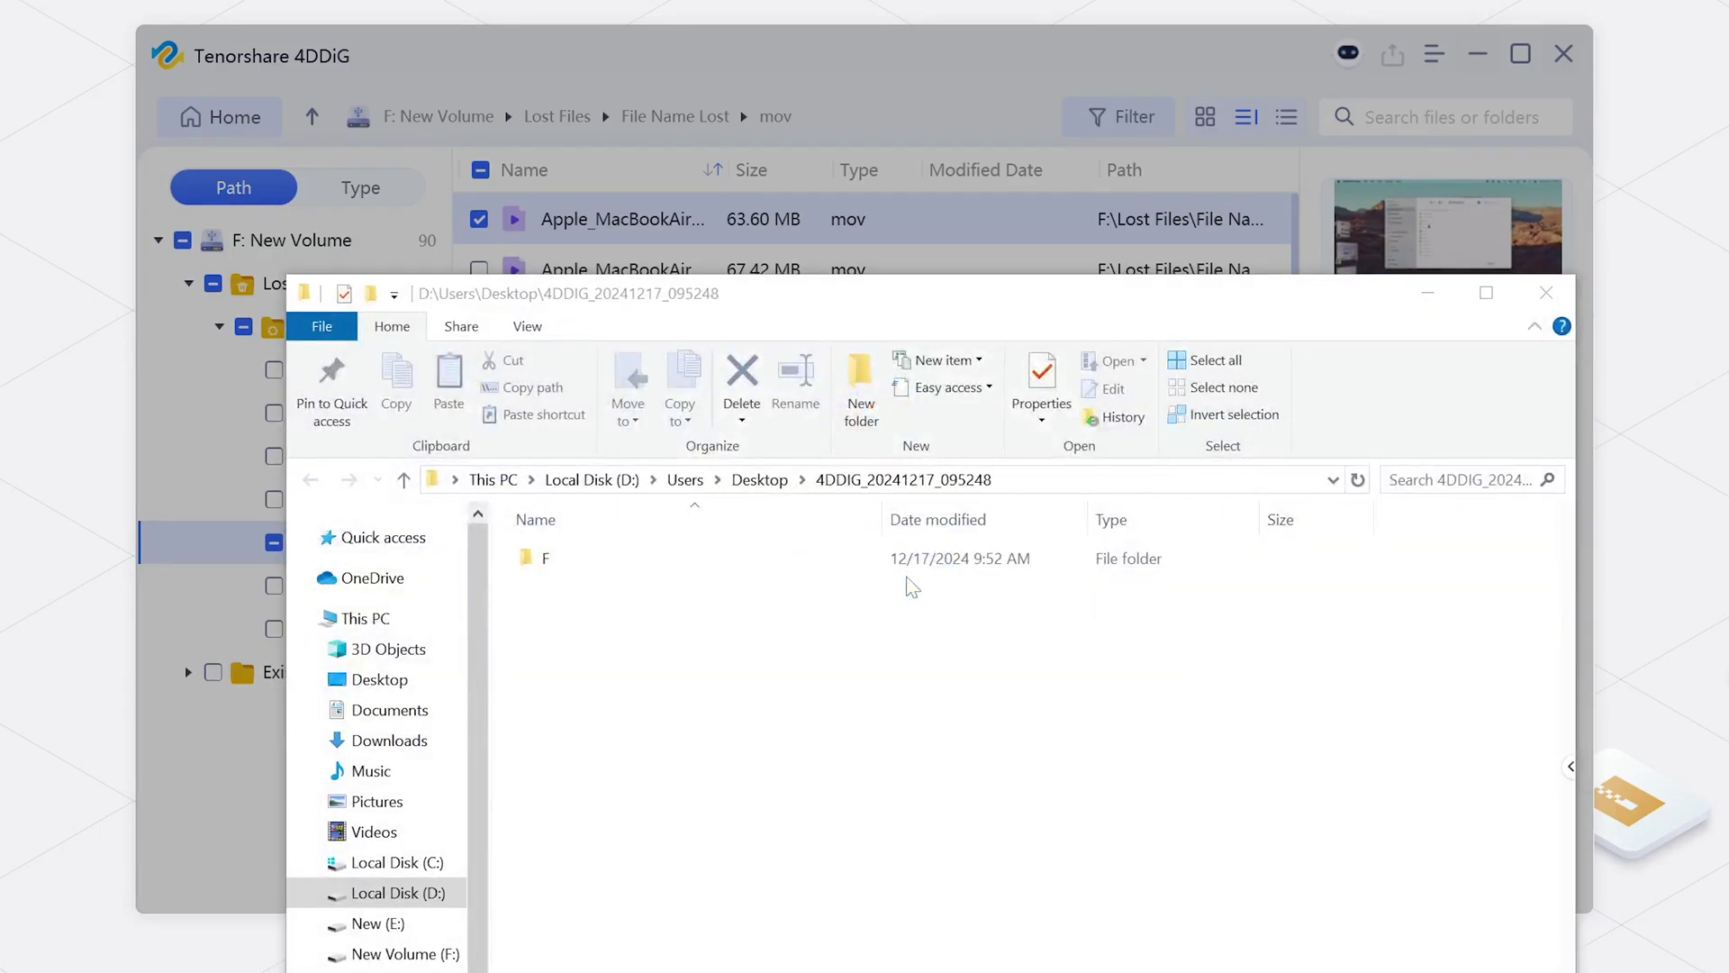
pyautogui.doubleClick(908, 571)
pyautogui.doubleClick(908, 572)
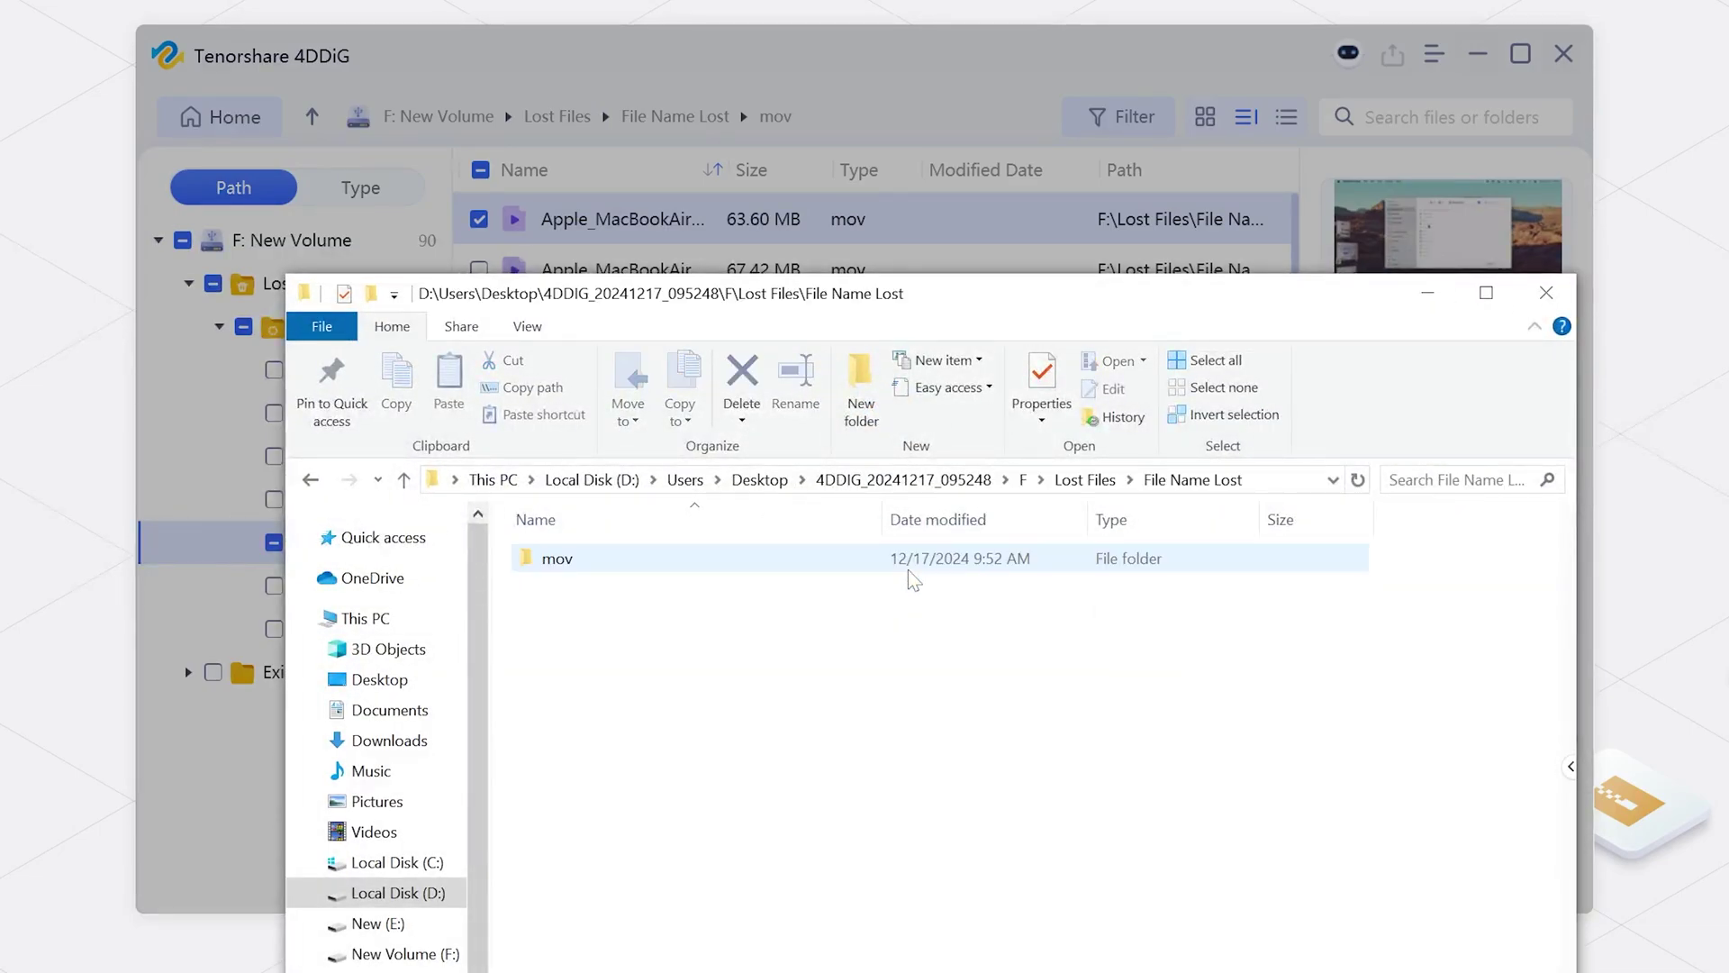
pyautogui.click(596, 578)
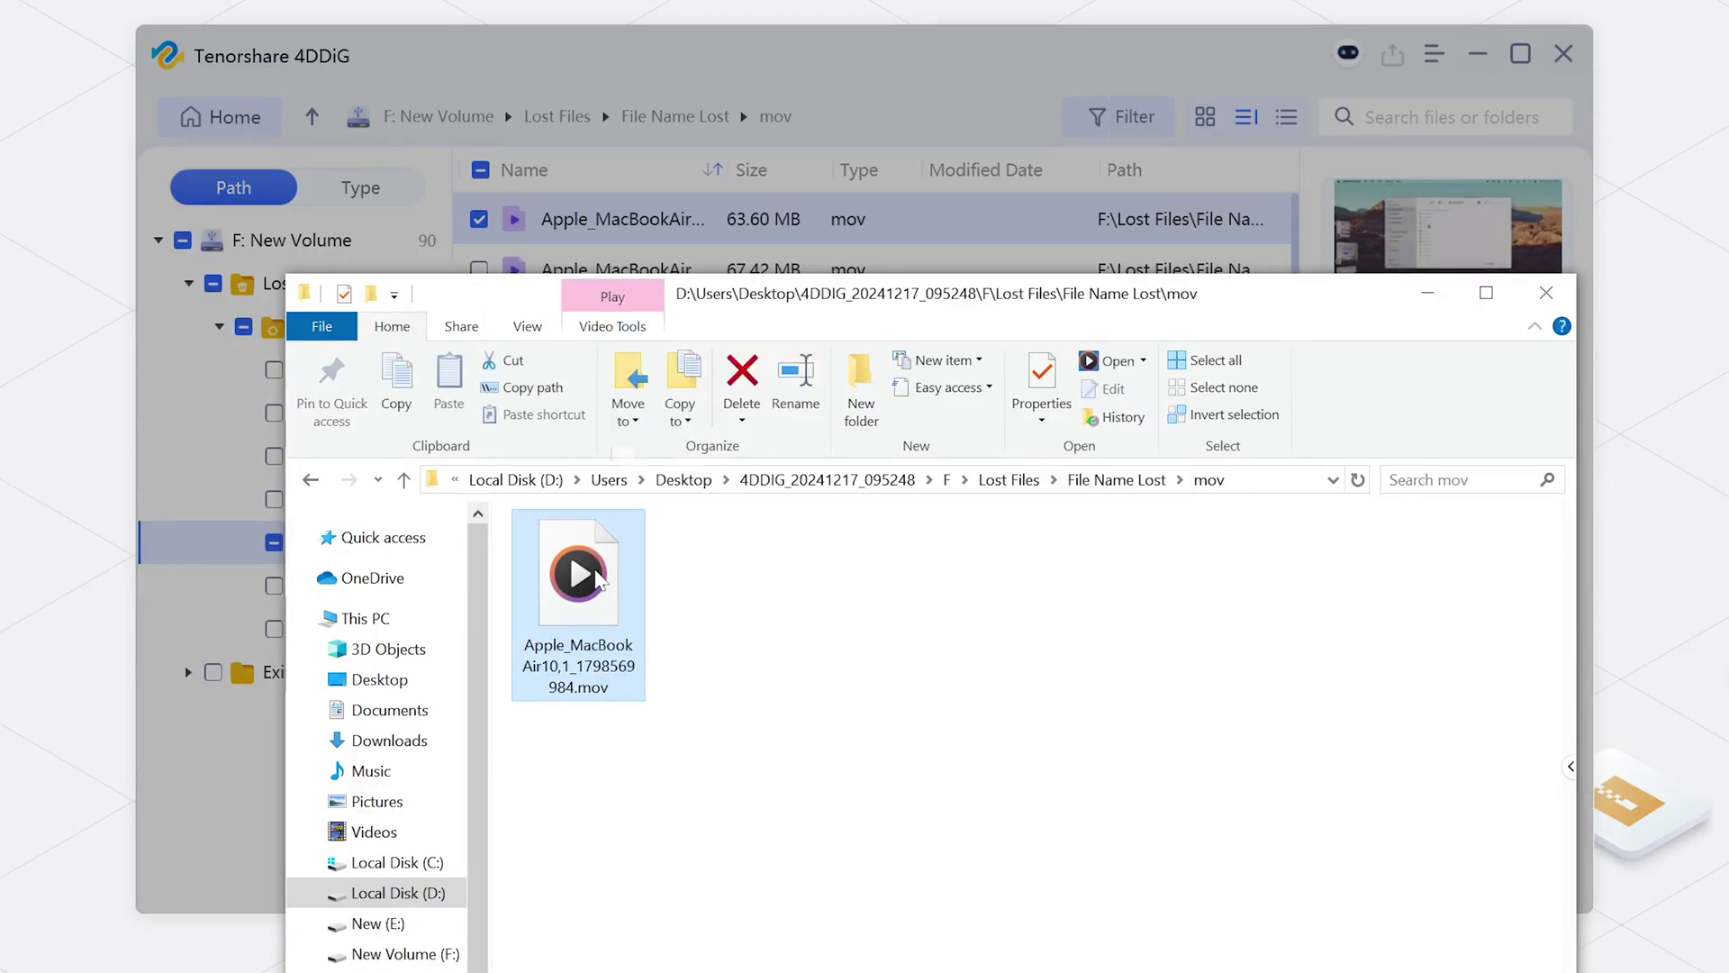
pyautogui.doubleClick(599, 579)
pyautogui.click(864, 650)
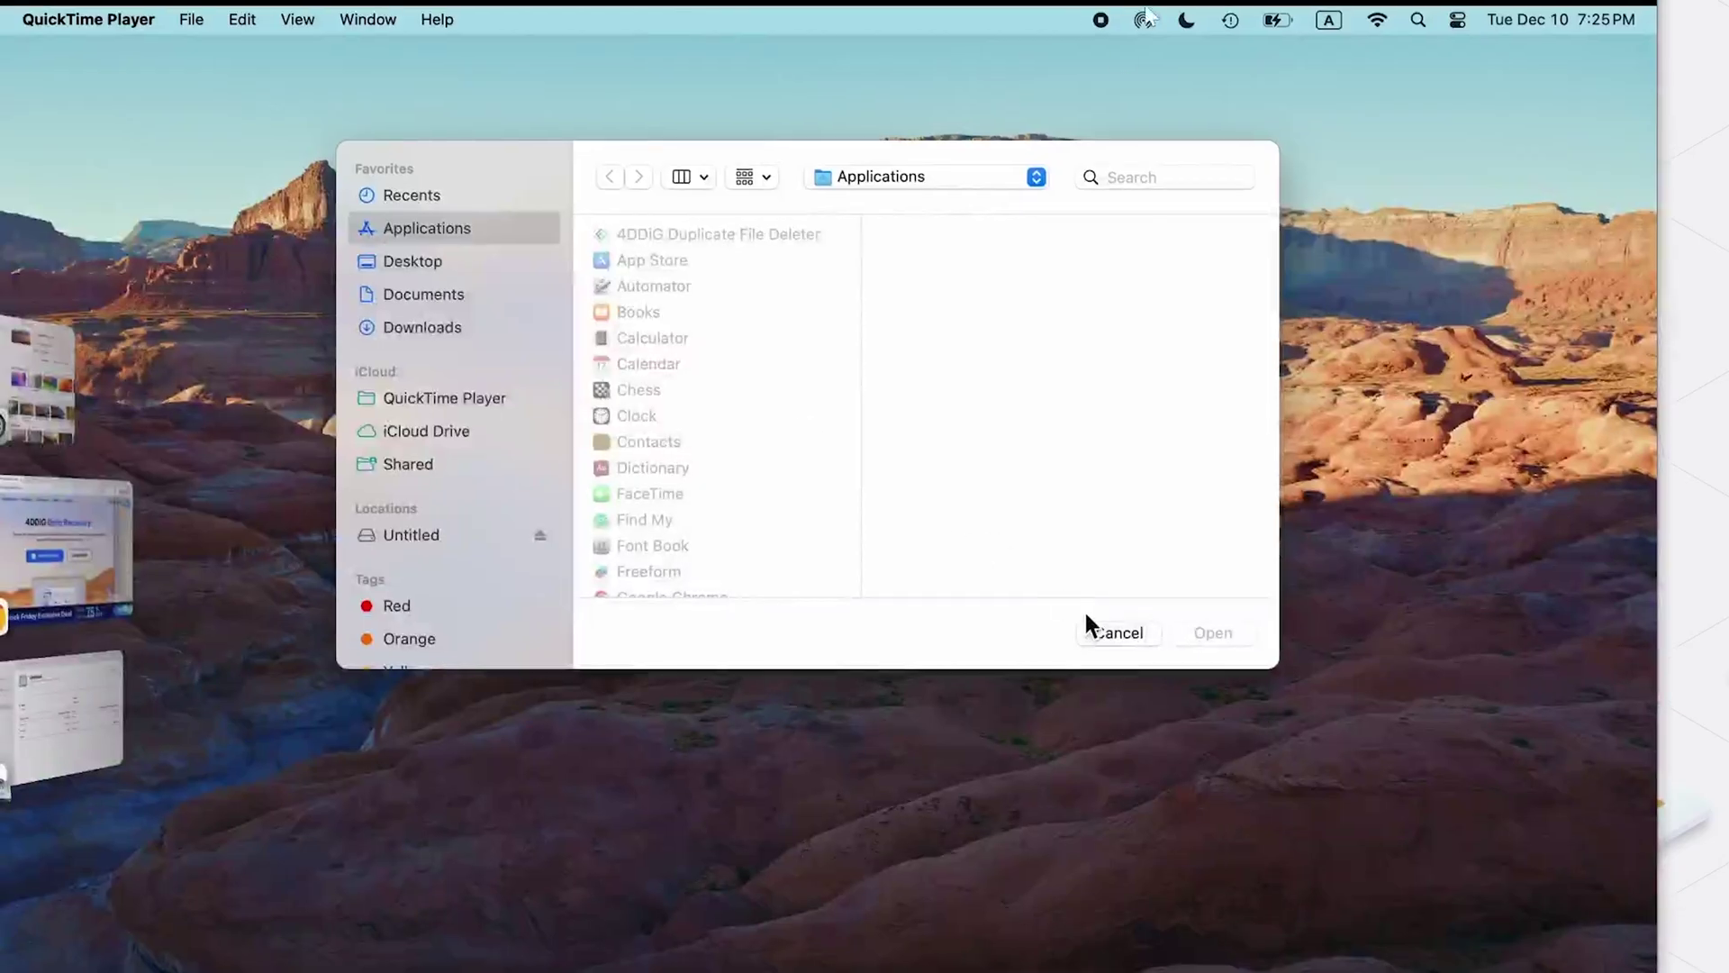
pyautogui.click(1092, 628)
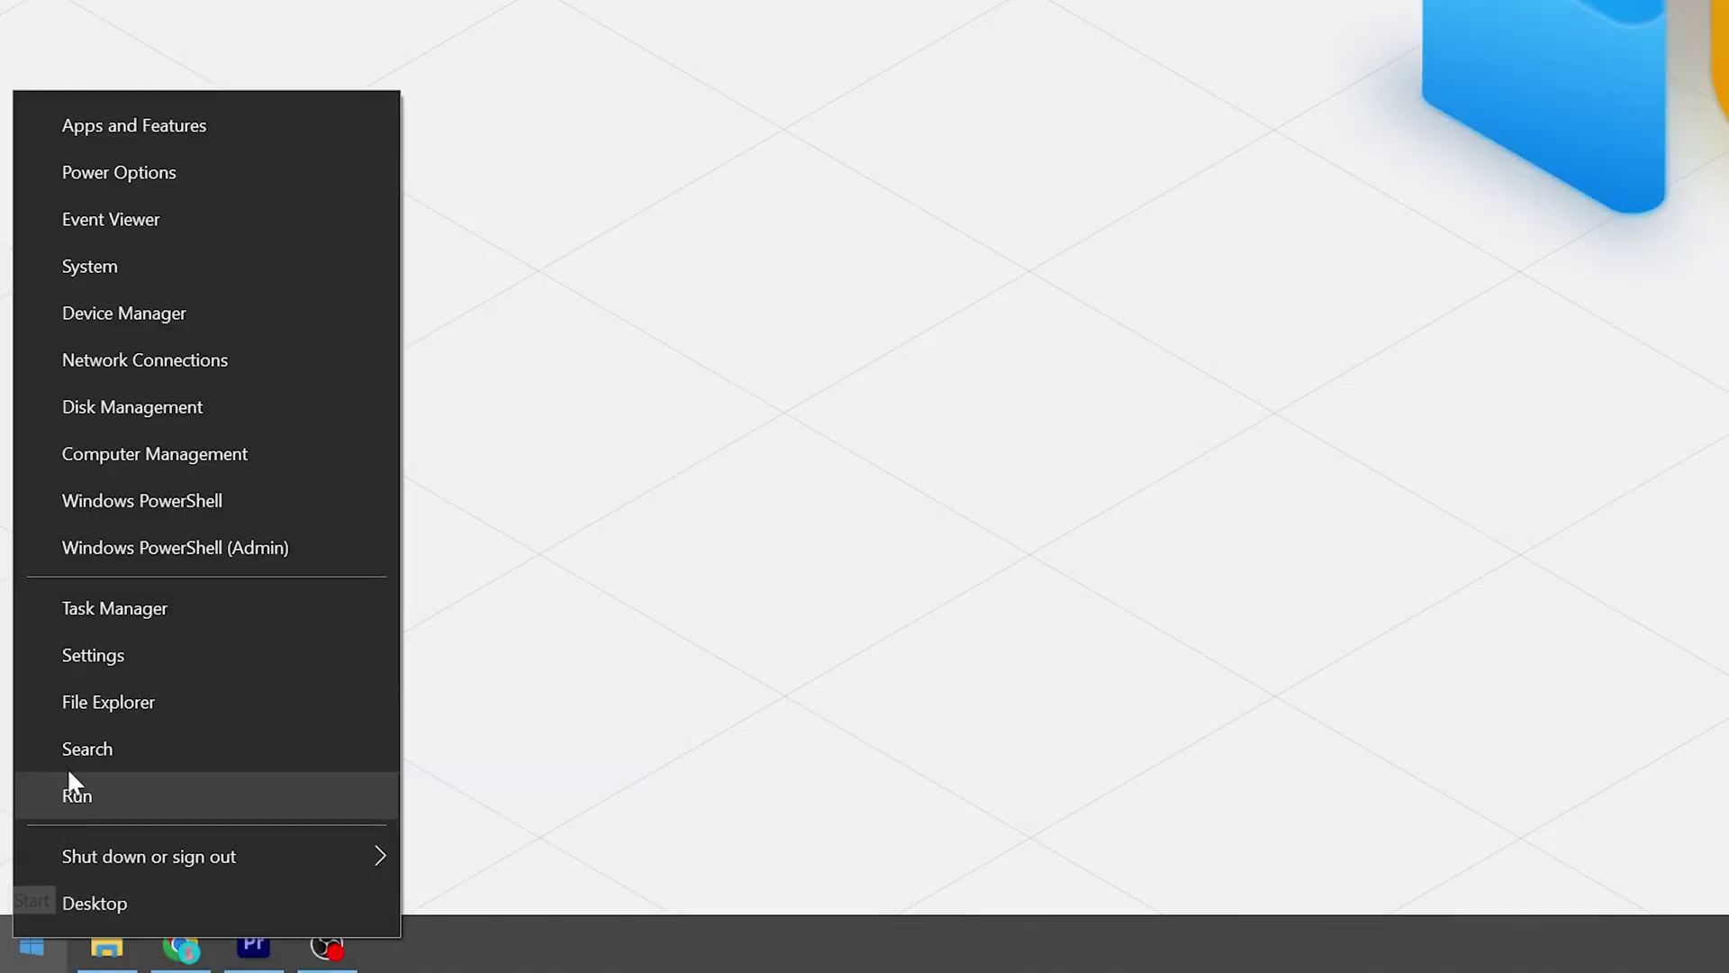
# Quick-format the RAW F: partition on Disk 2 as NTFS with default allocation size
pyautogui.click(131, 416)
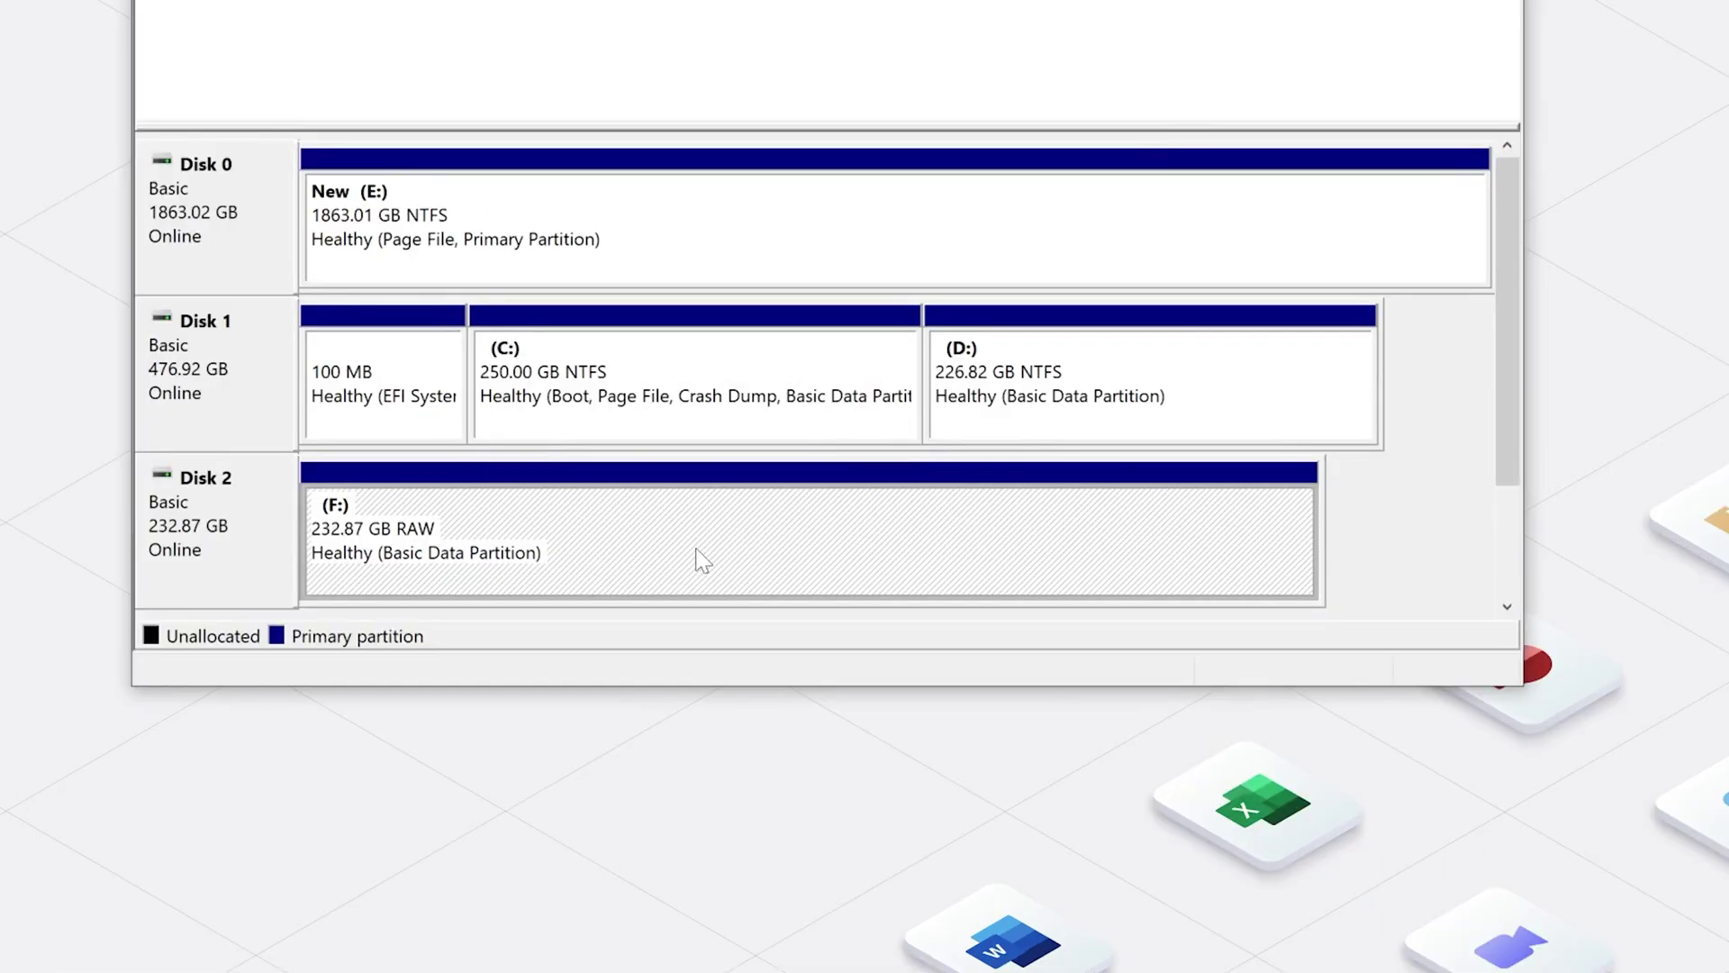
pyautogui.rightClick(721, 673)
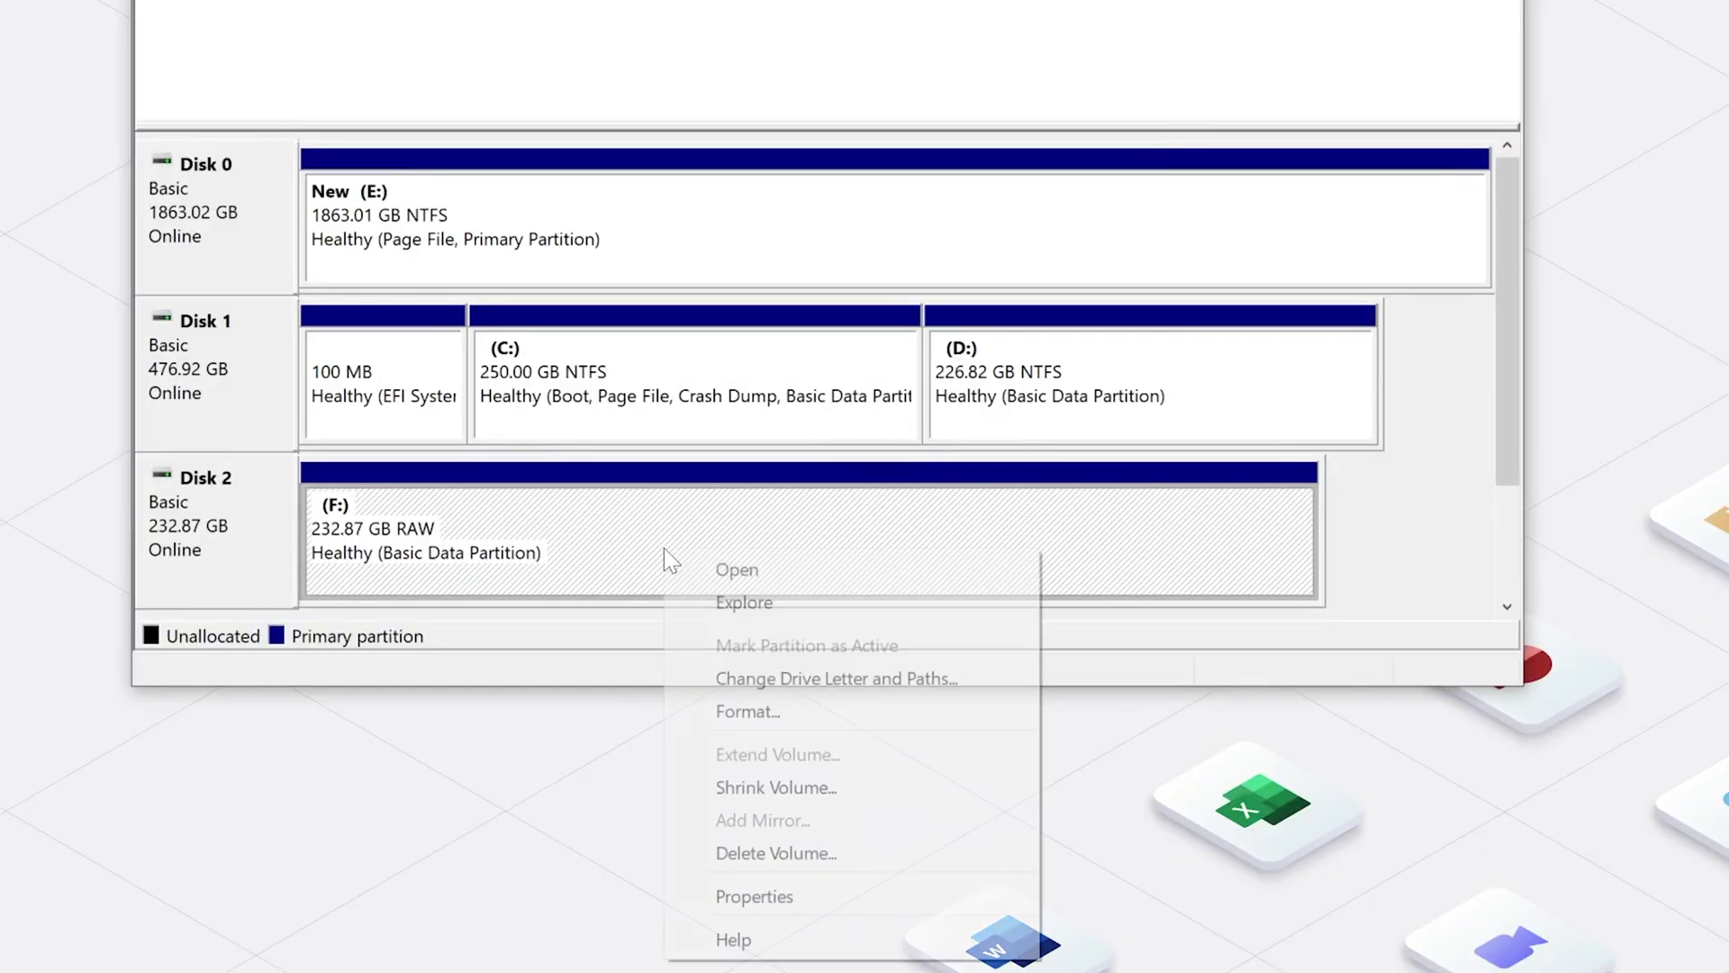
pyautogui.click(745, 710)
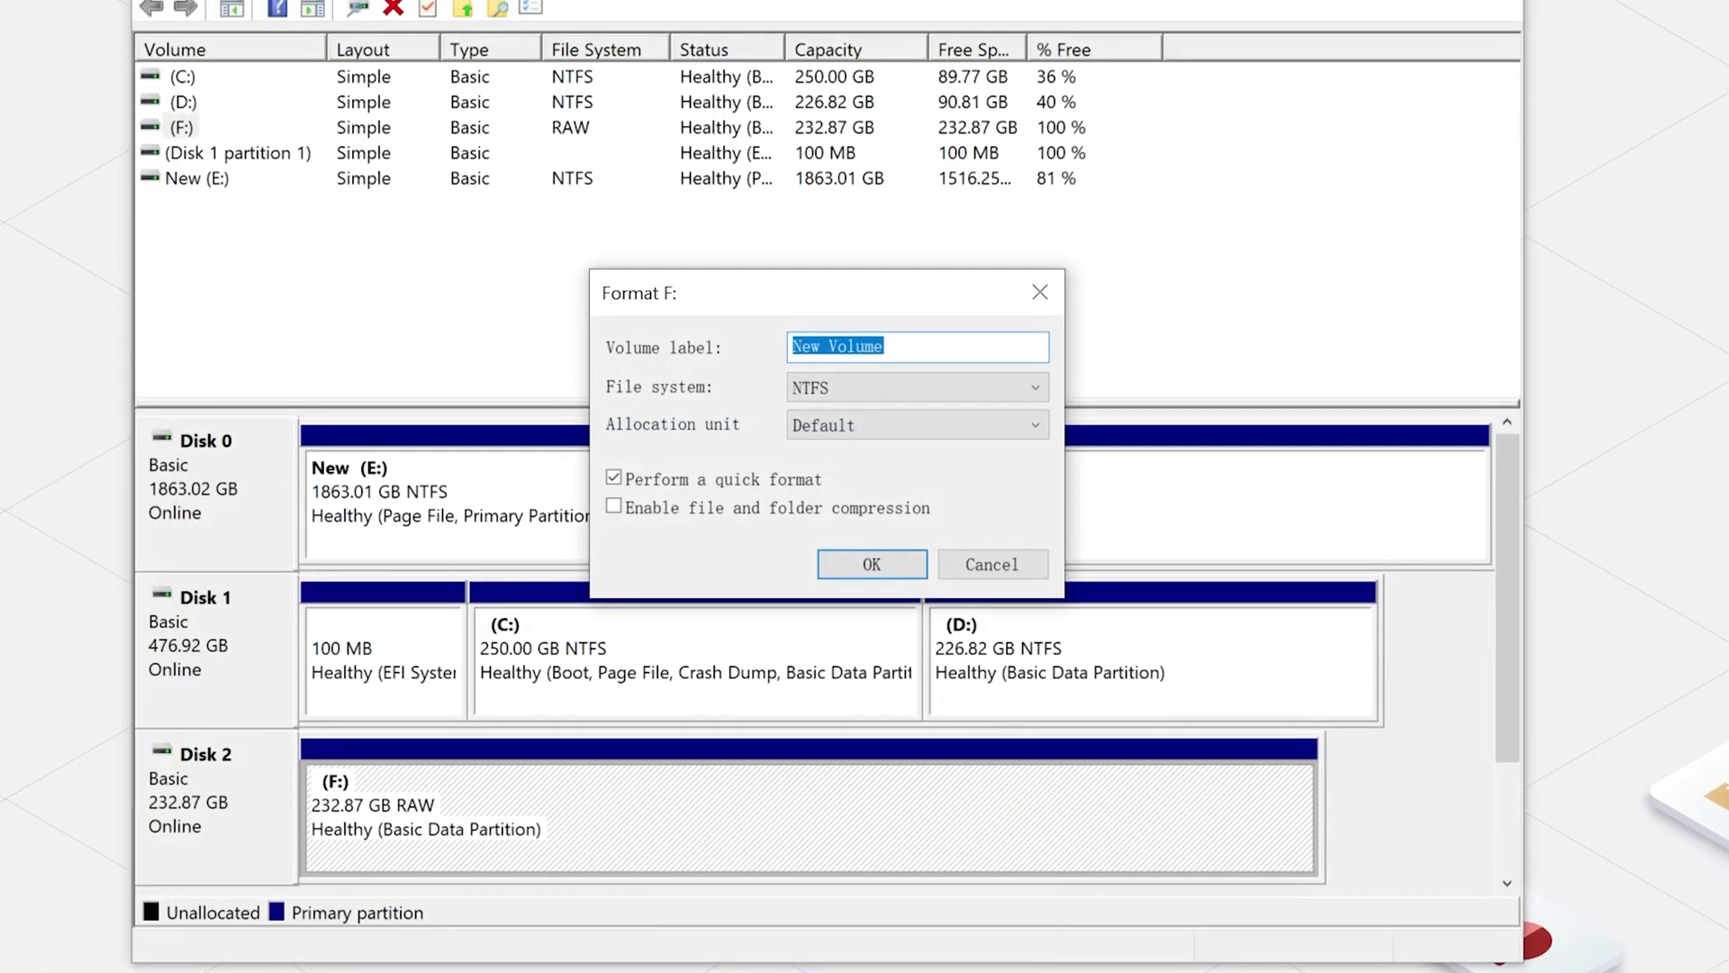
pyautogui.click(919, 387)
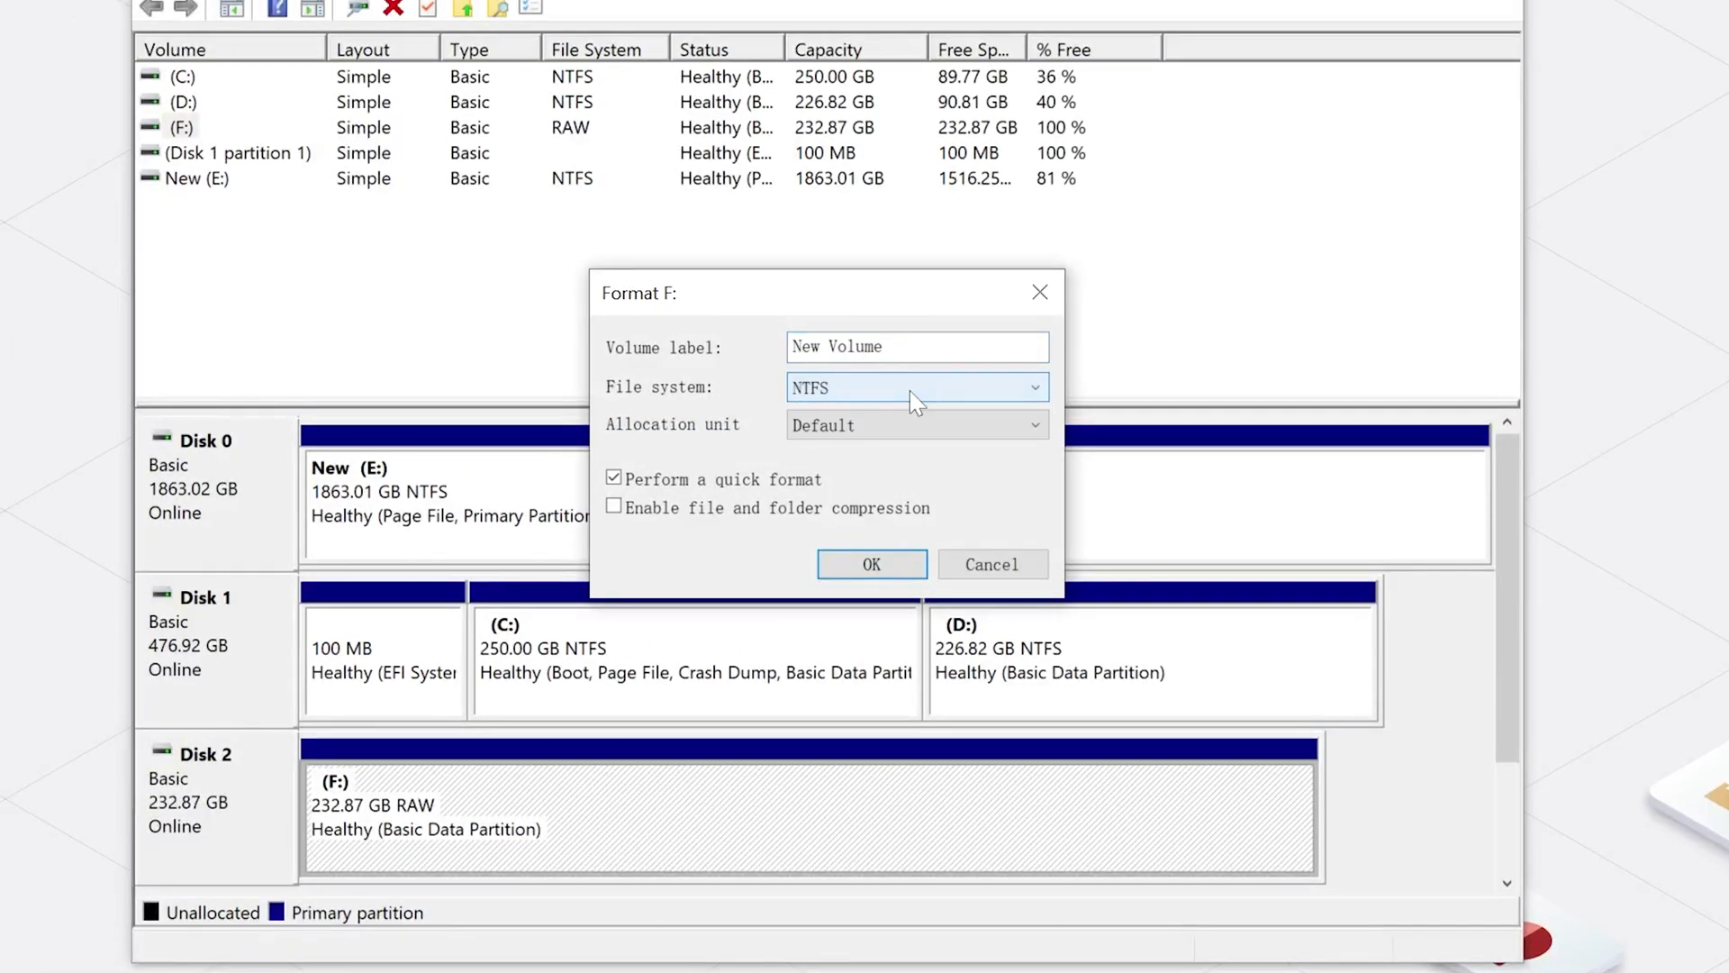
pyautogui.click(919, 425)
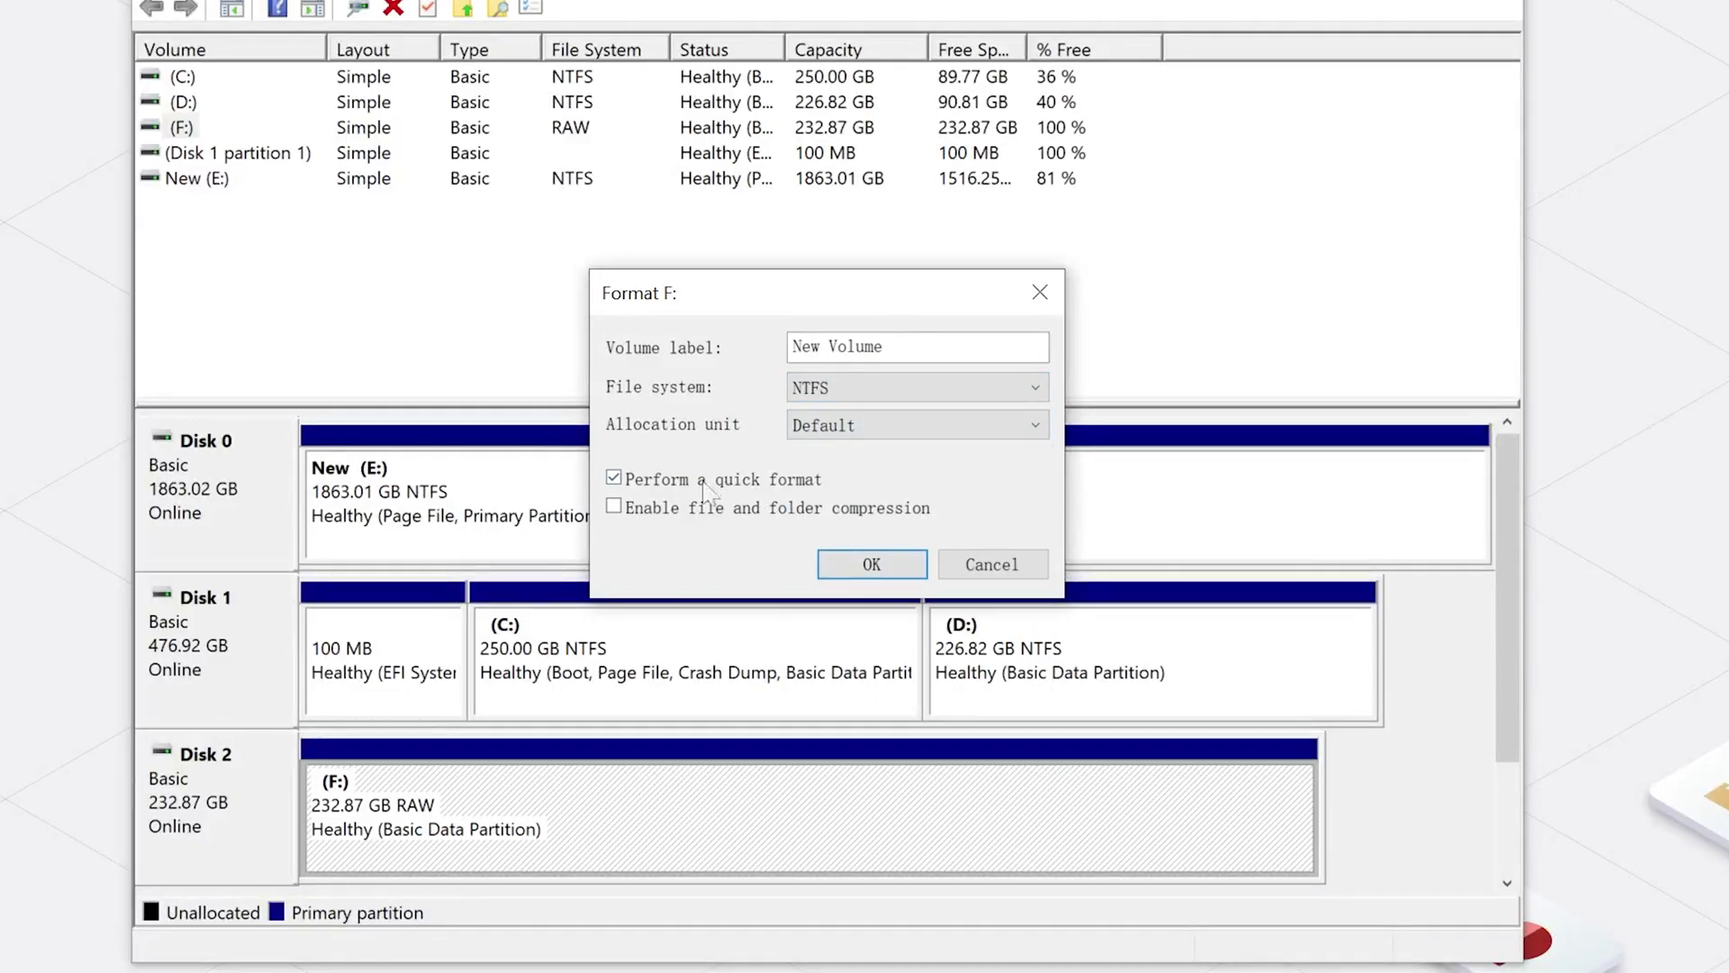
pyautogui.click(861, 560)
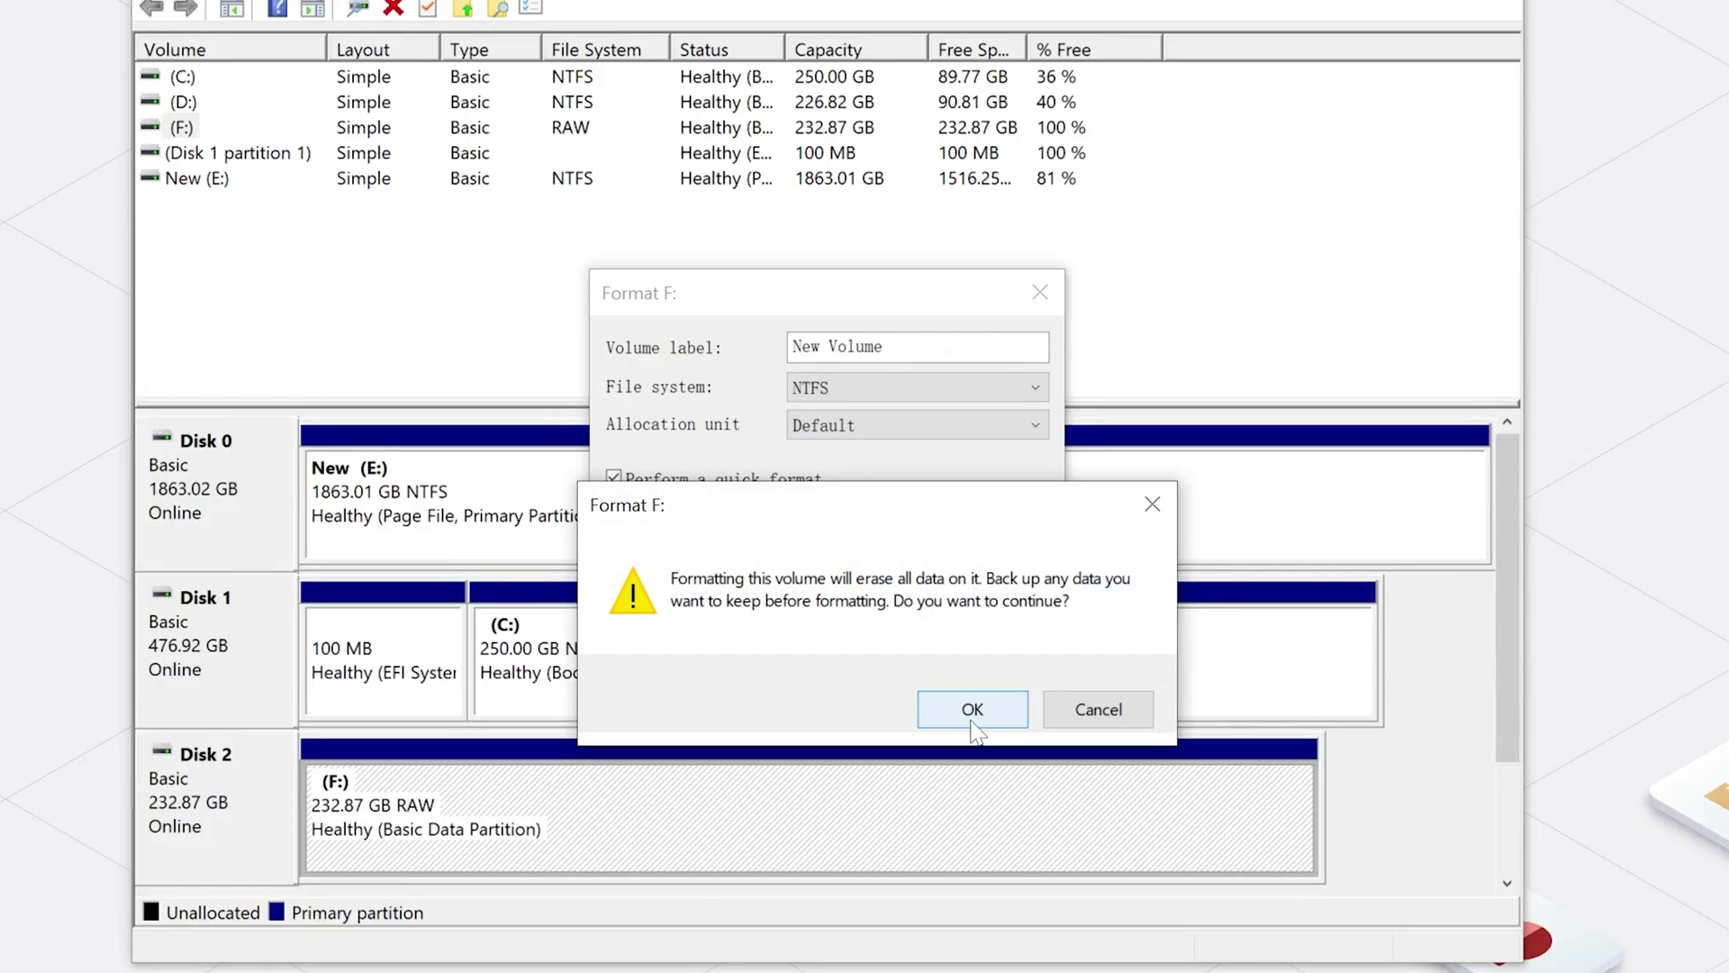
pyautogui.click(972, 718)
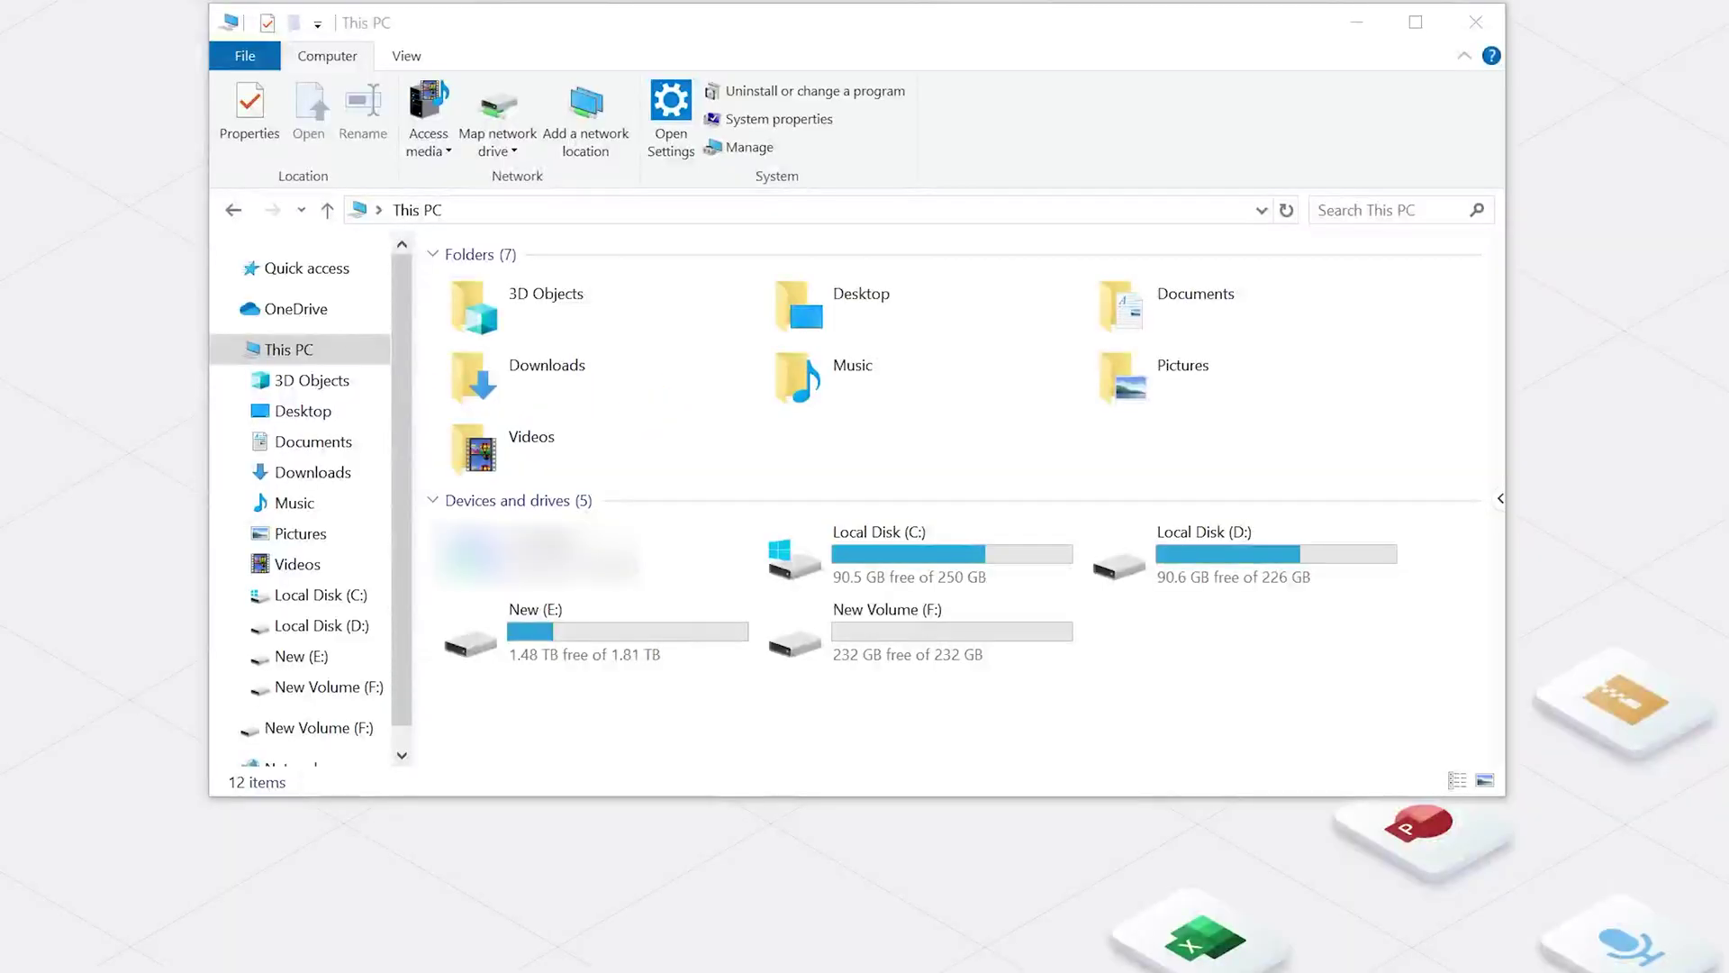
# Format New Volume (F:) from This PC as NTFS with Quick Format
pyautogui.click(929, 625)
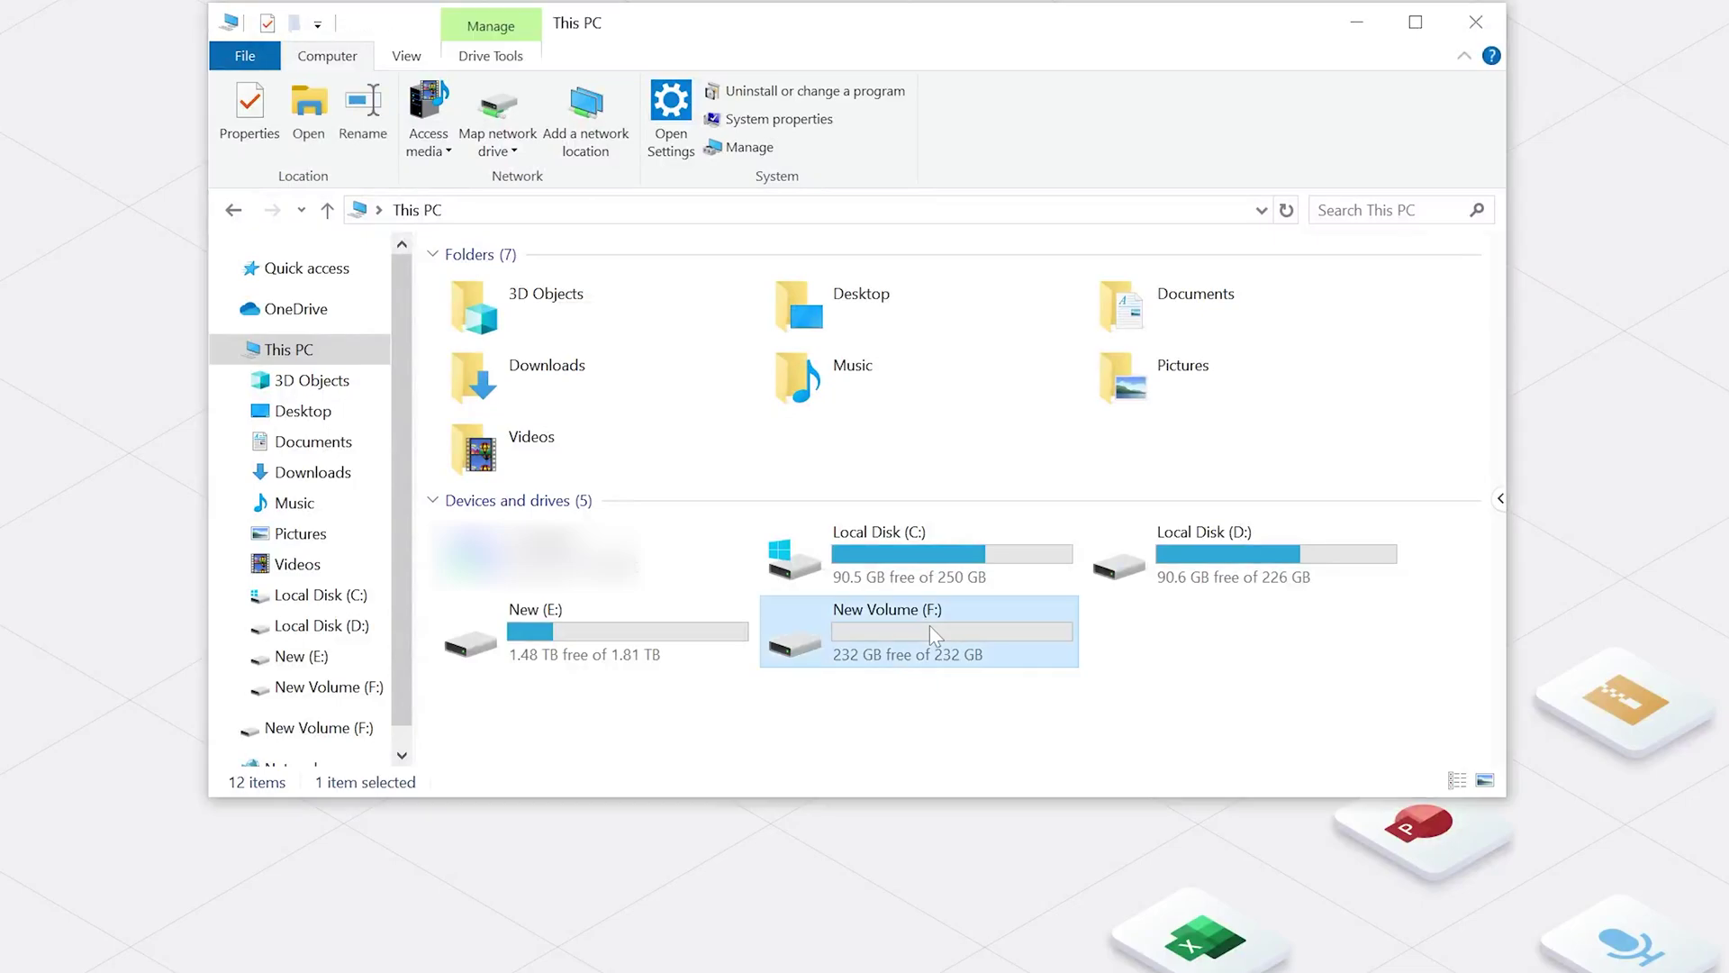
pyautogui.rightClick(929, 625)
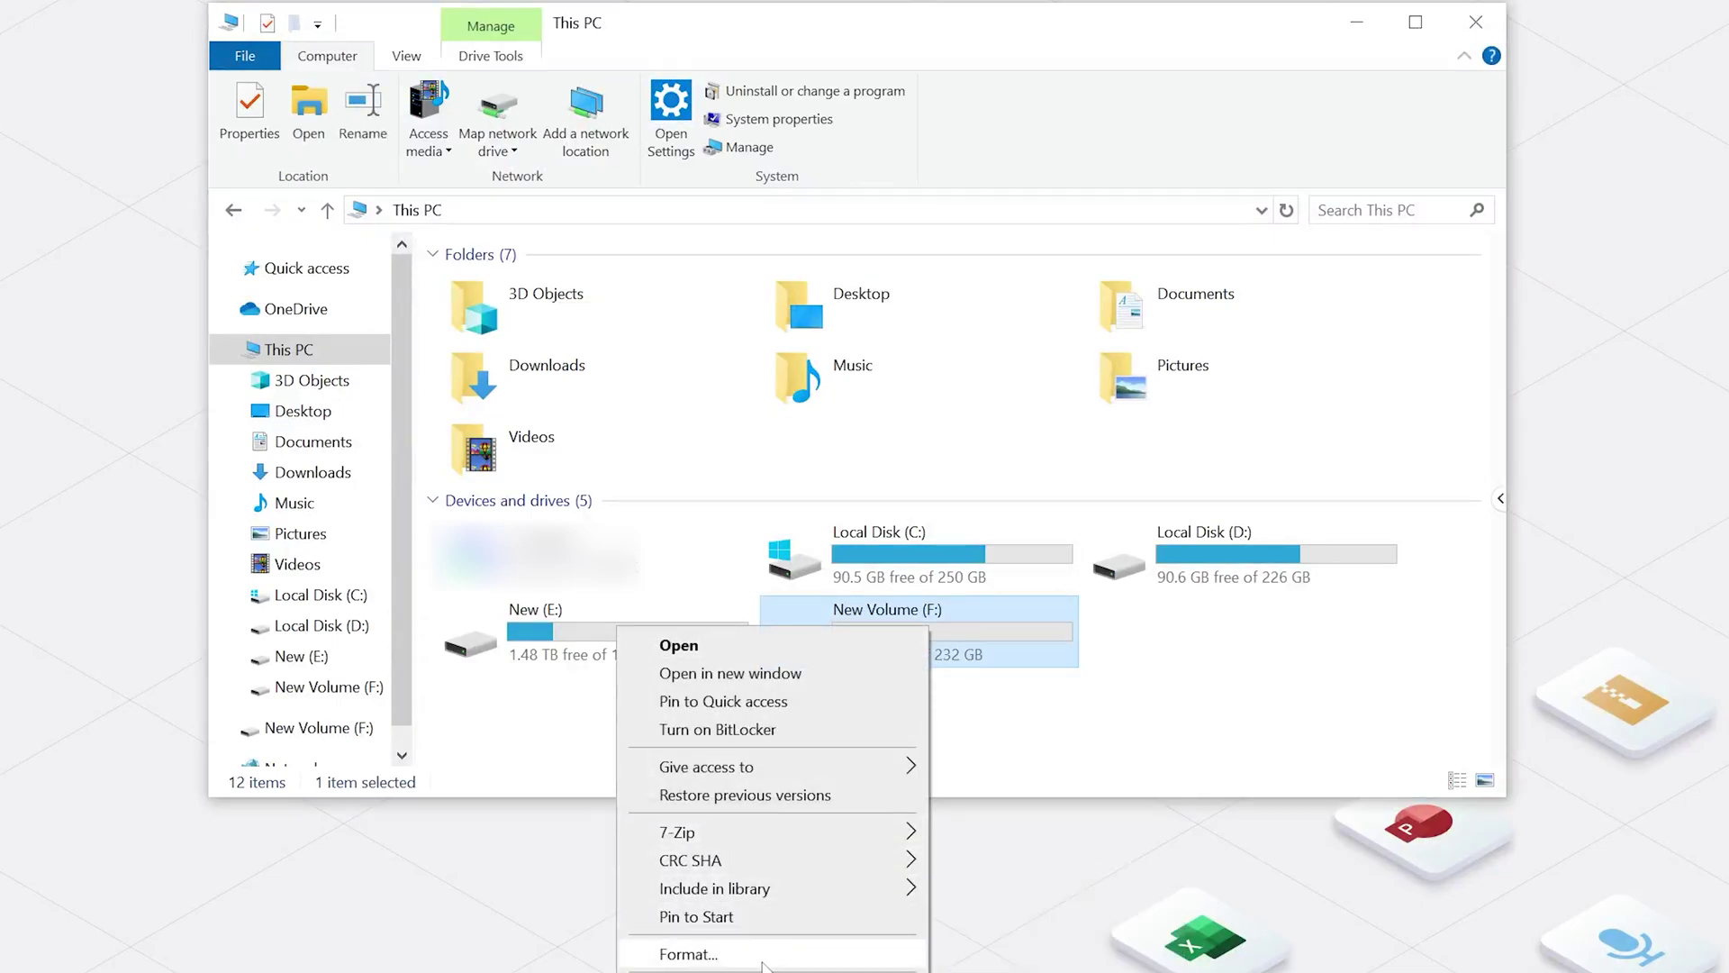
pyautogui.click(763, 962)
pyautogui.click(548, 514)
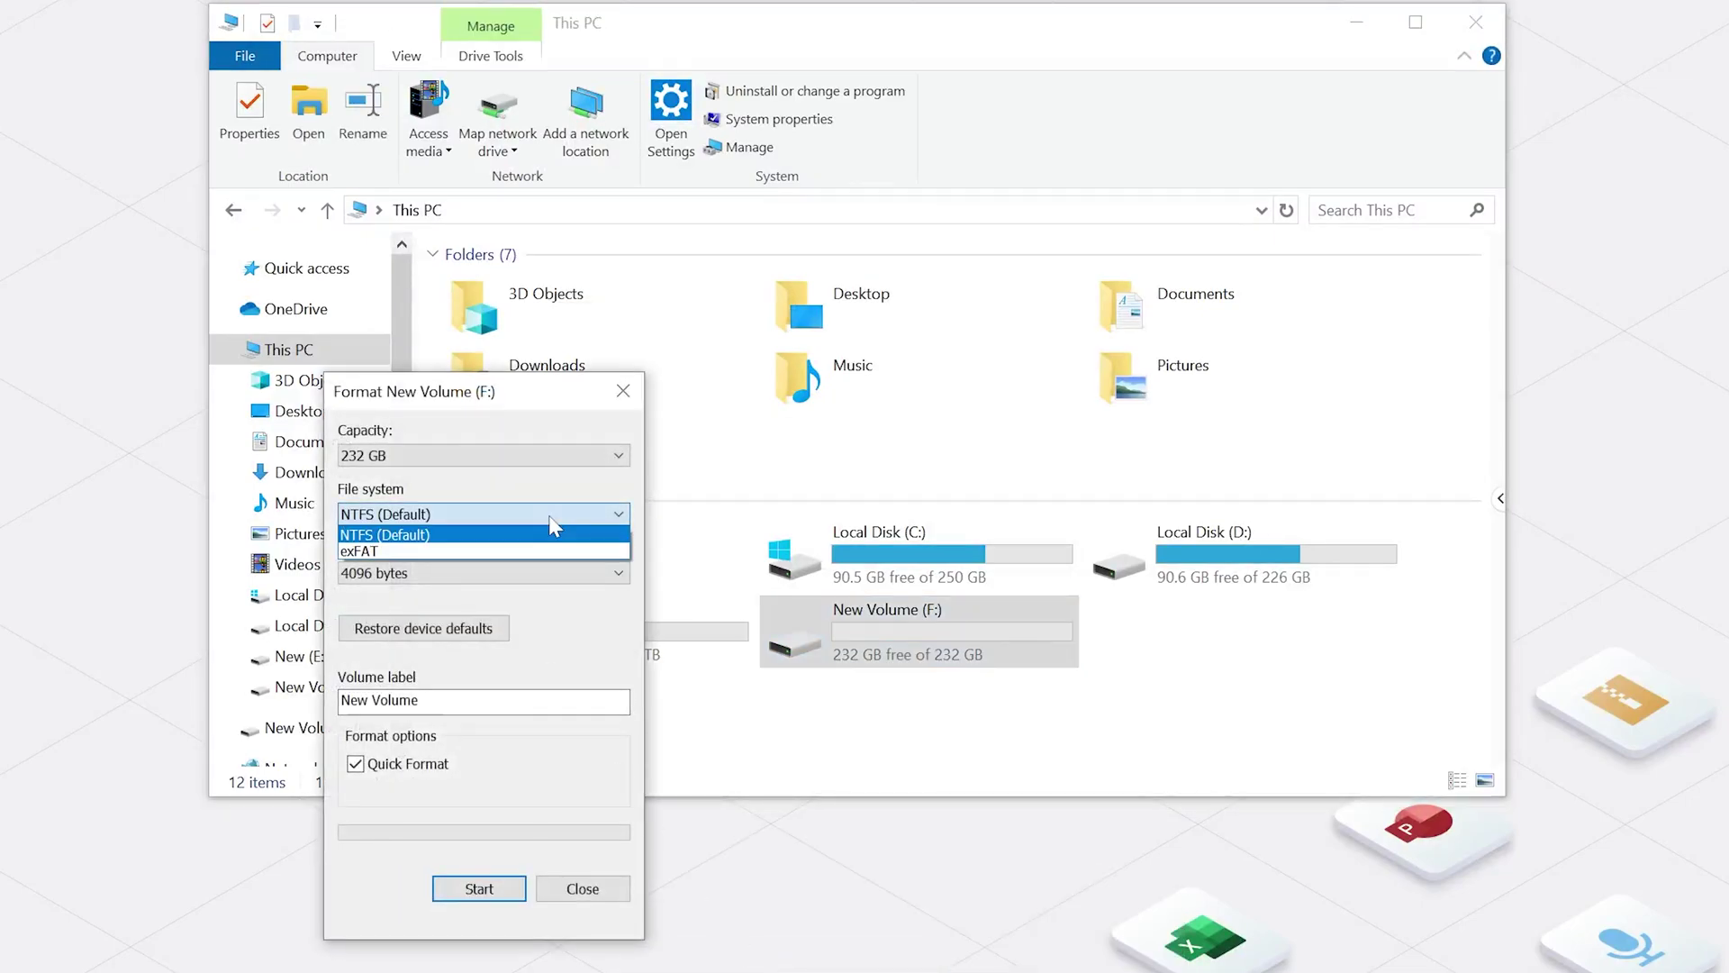
pyautogui.click(549, 623)
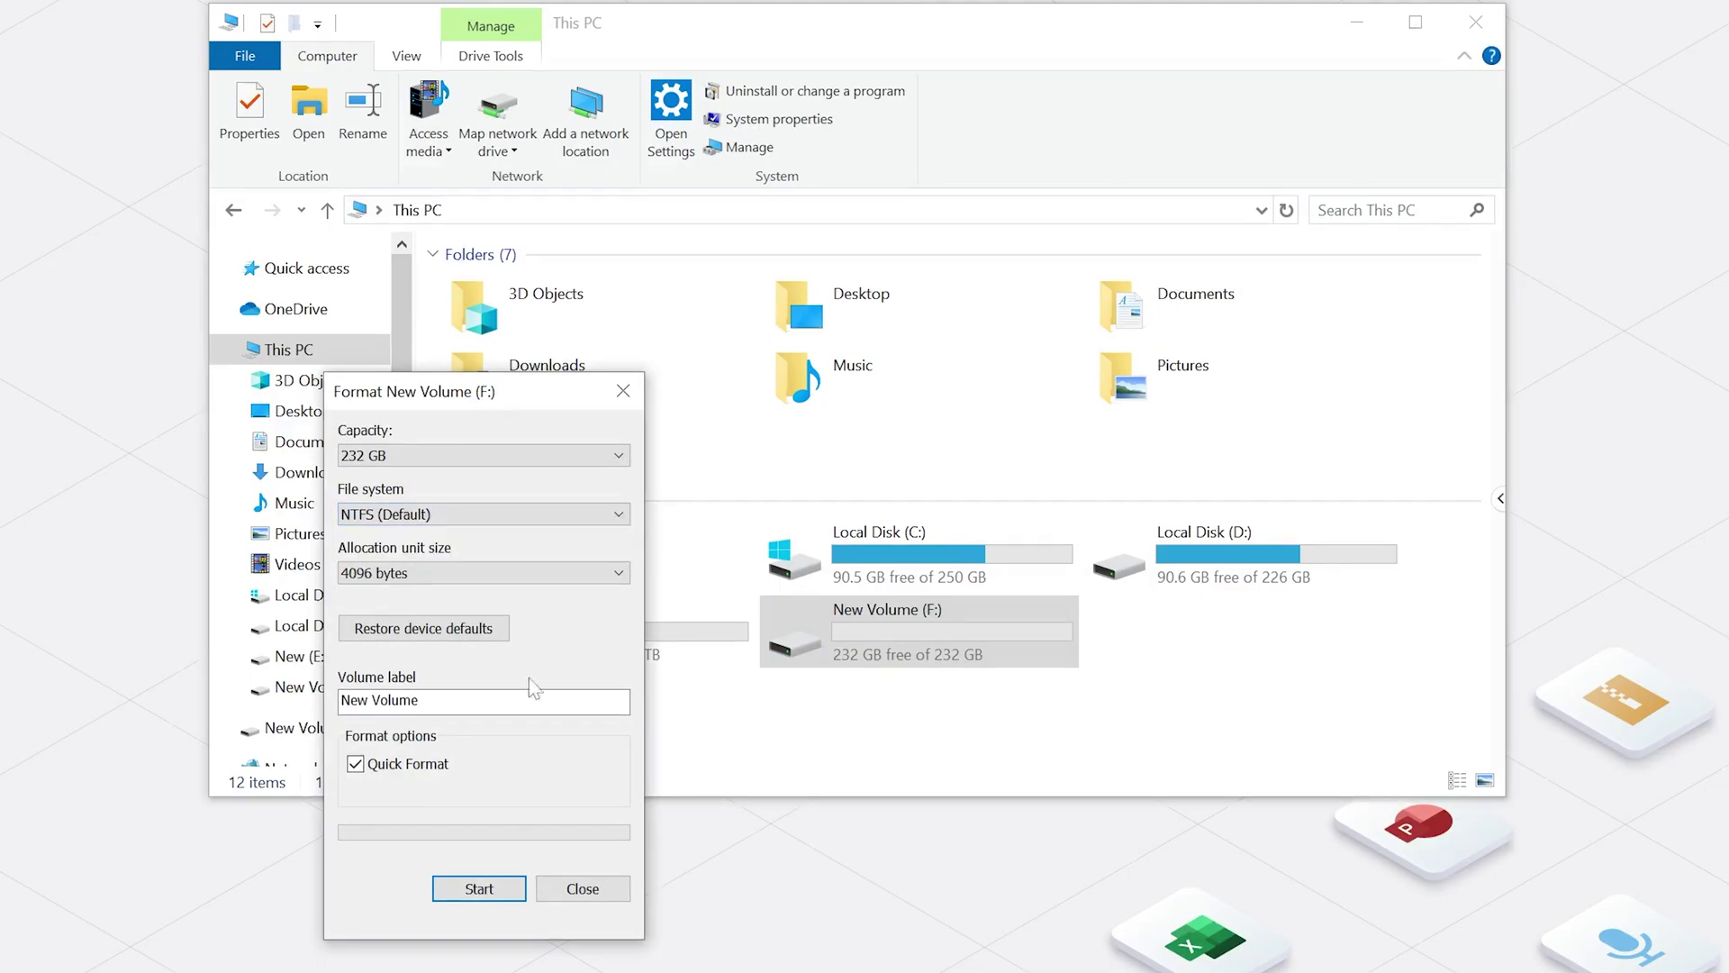
pyautogui.click(483, 891)
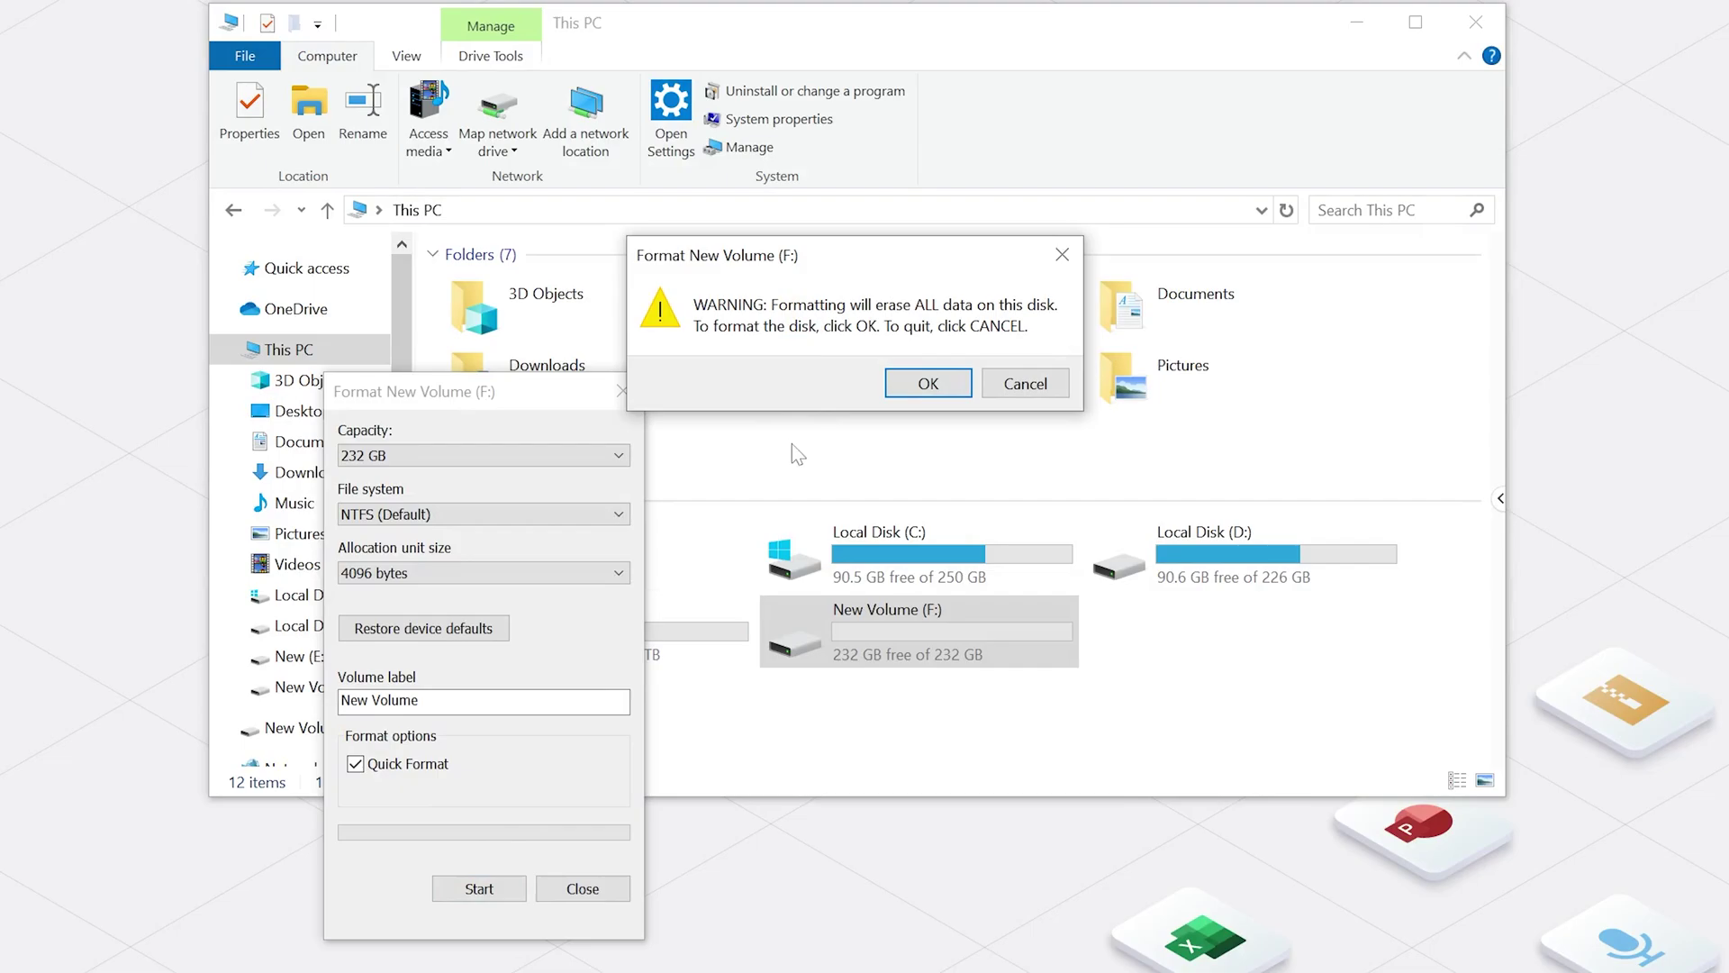
pyautogui.click(915, 383)
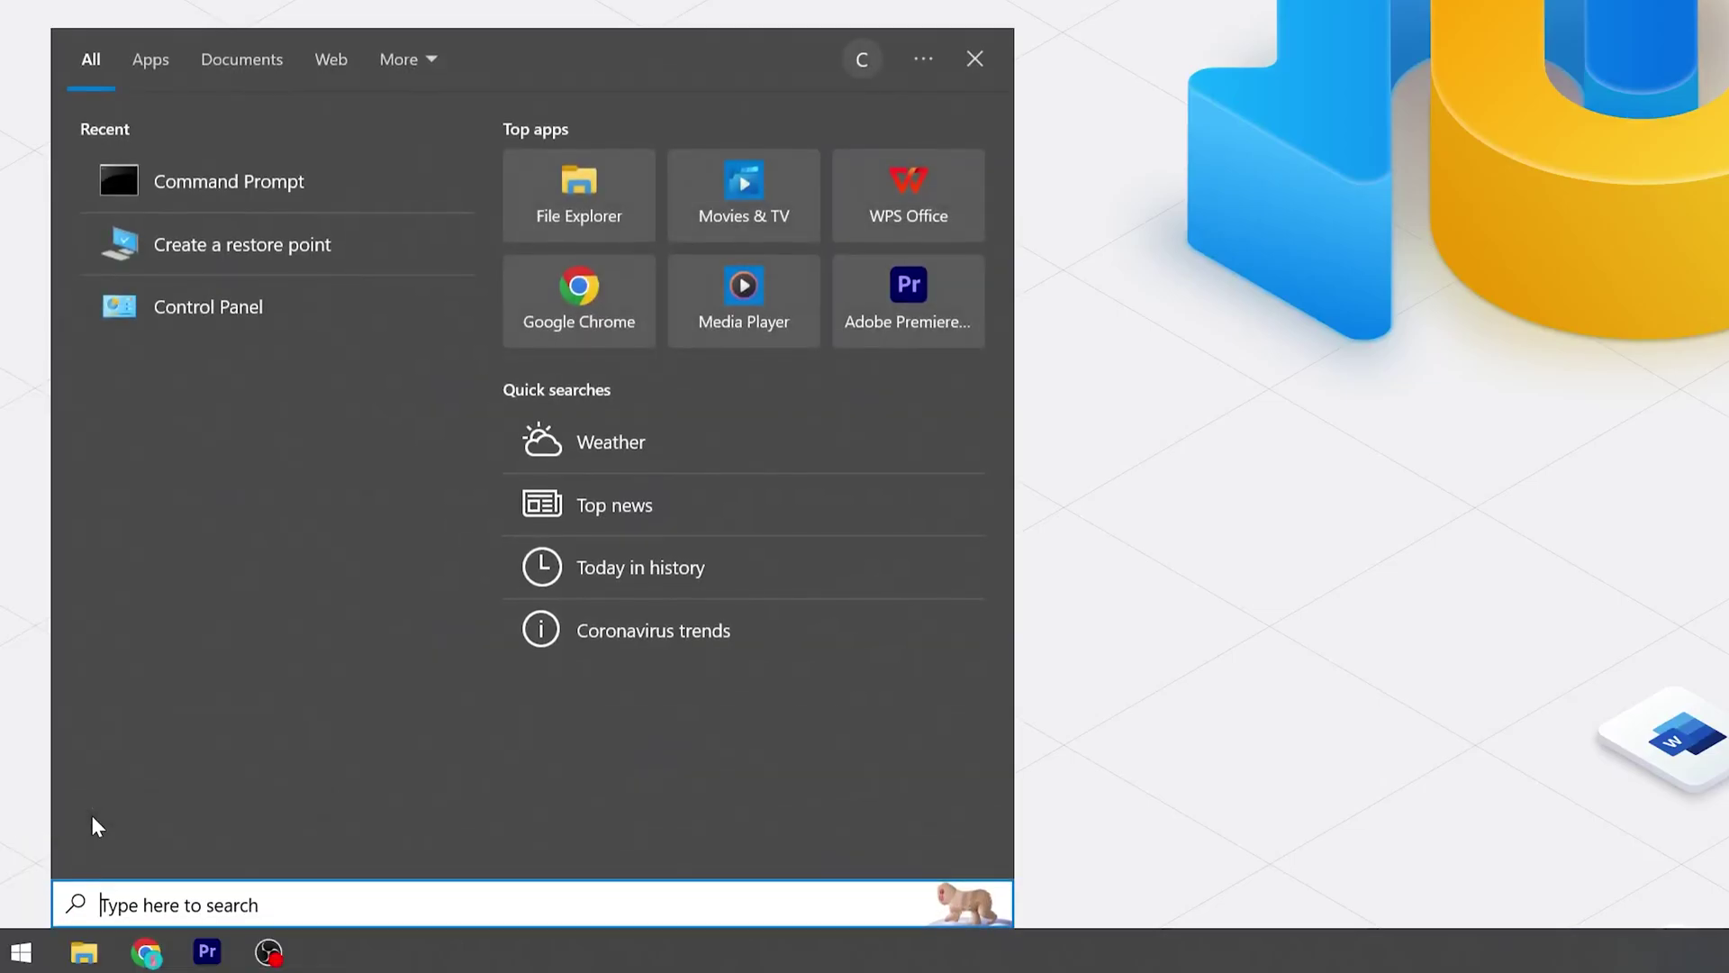
# Start diskpart in an administrator Command Prompt and list all volumes
pyautogui.write('cmd')
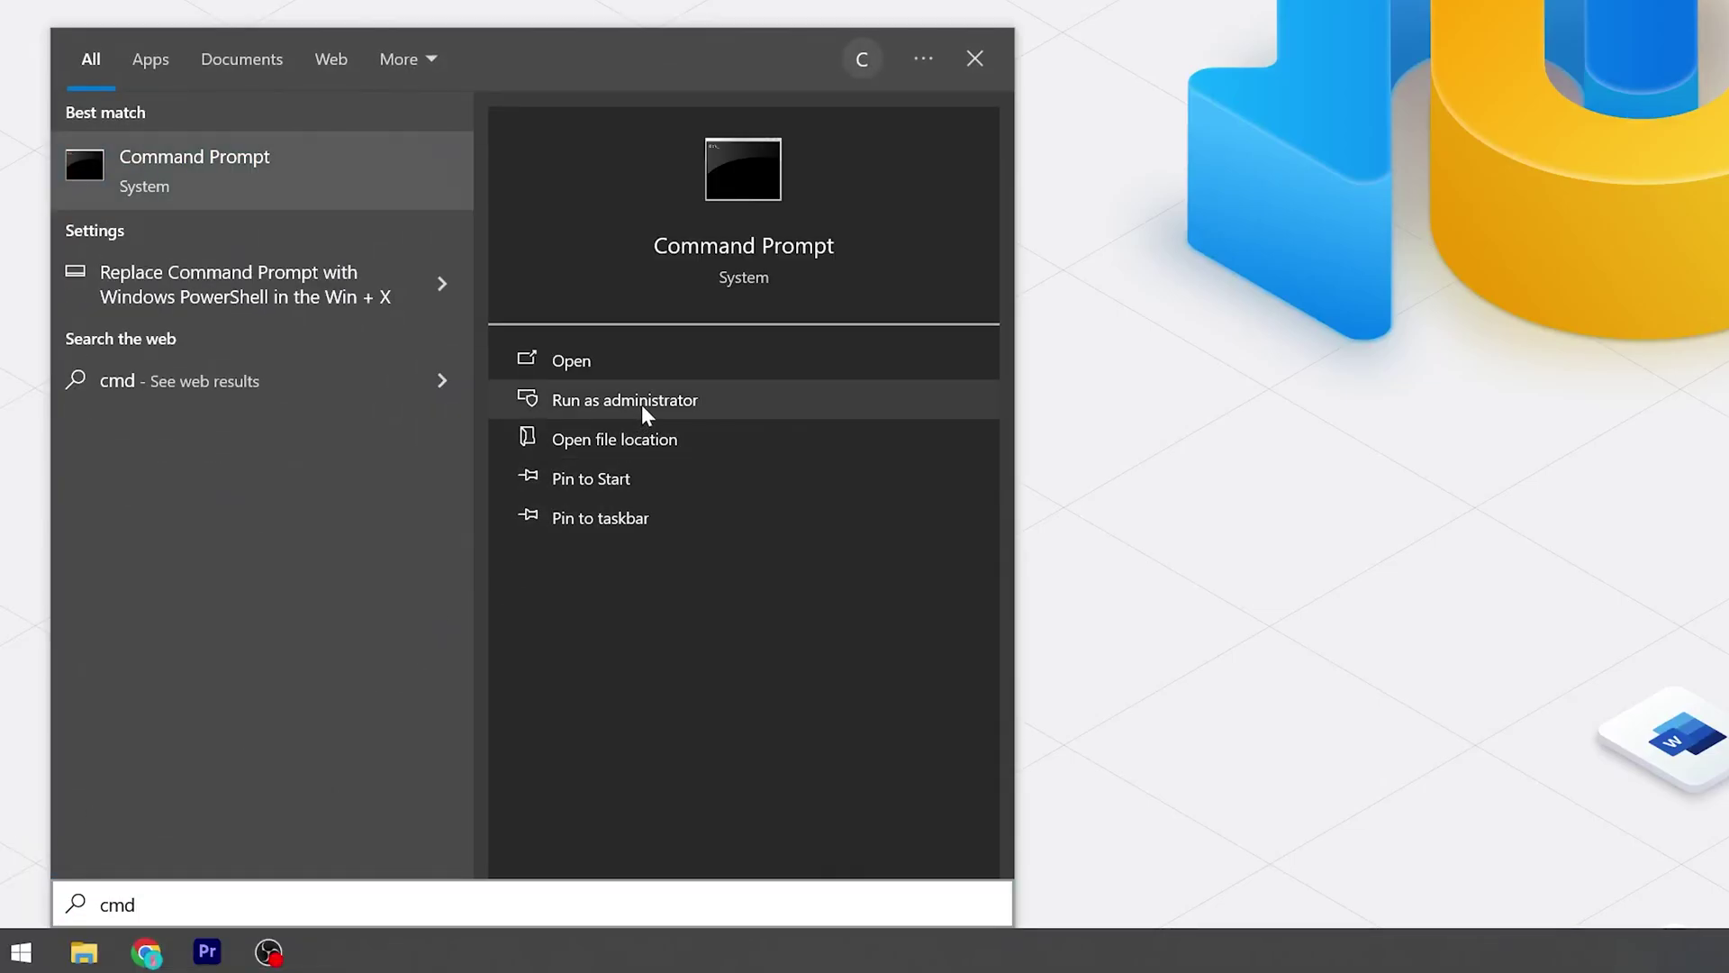
pyautogui.click(641, 402)
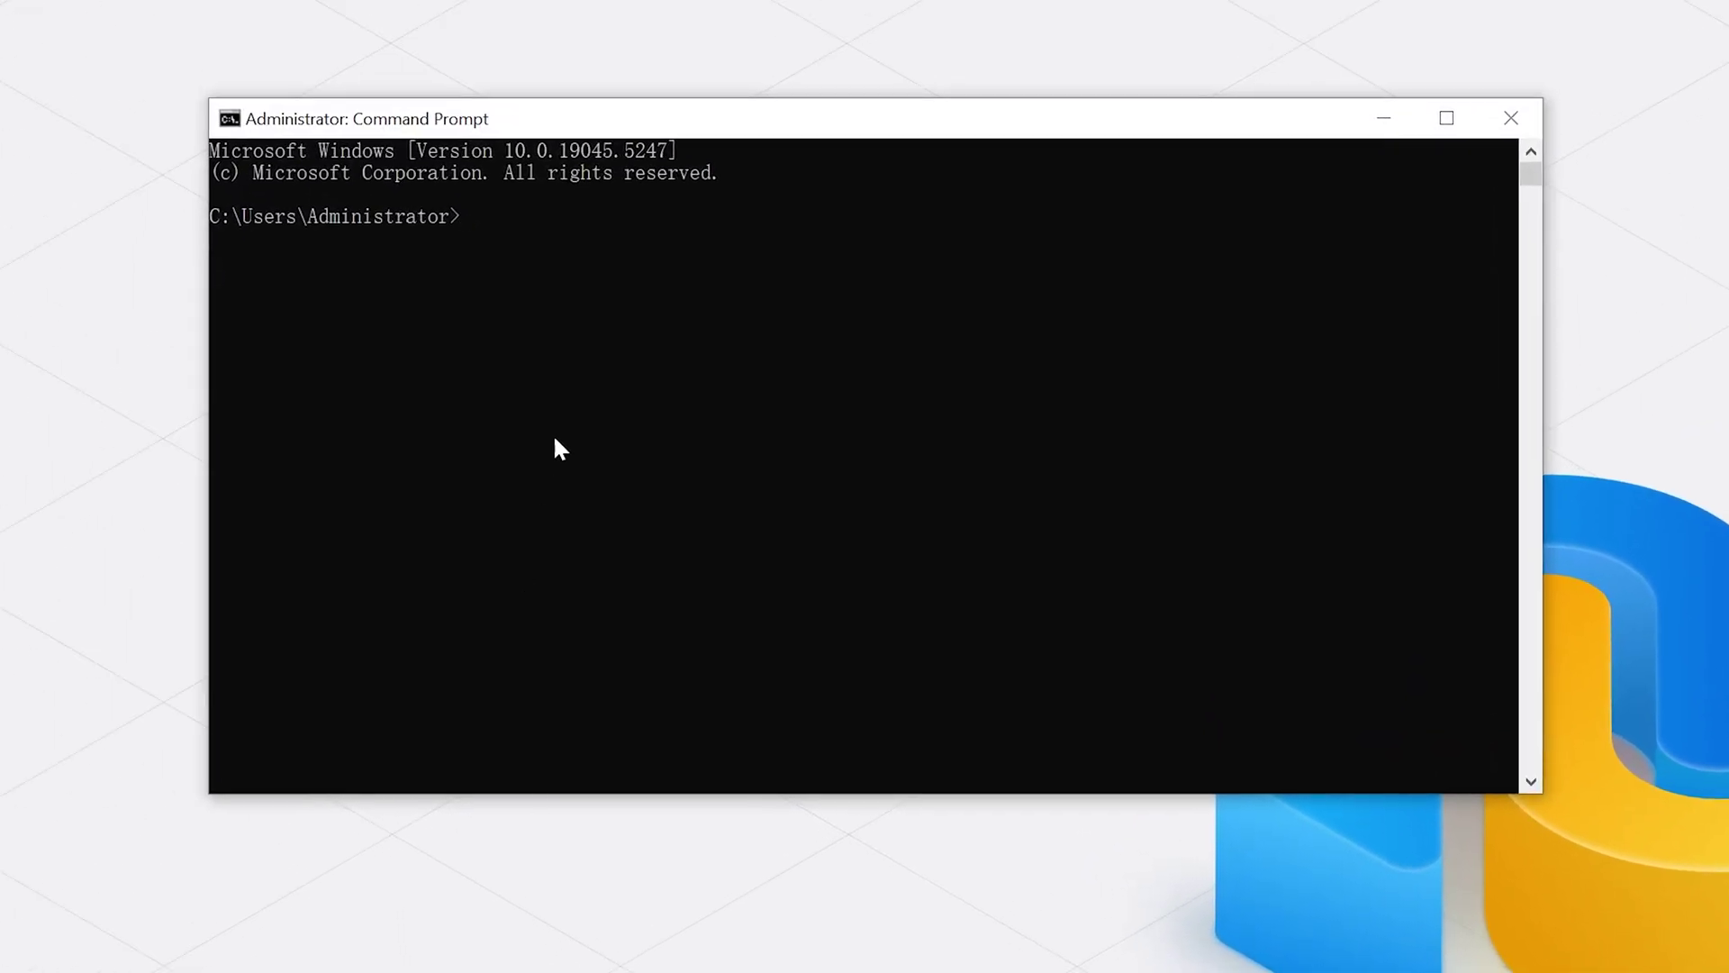
pyautogui.write('disk')
pyautogui.write('part')
pyautogui.press('Return')
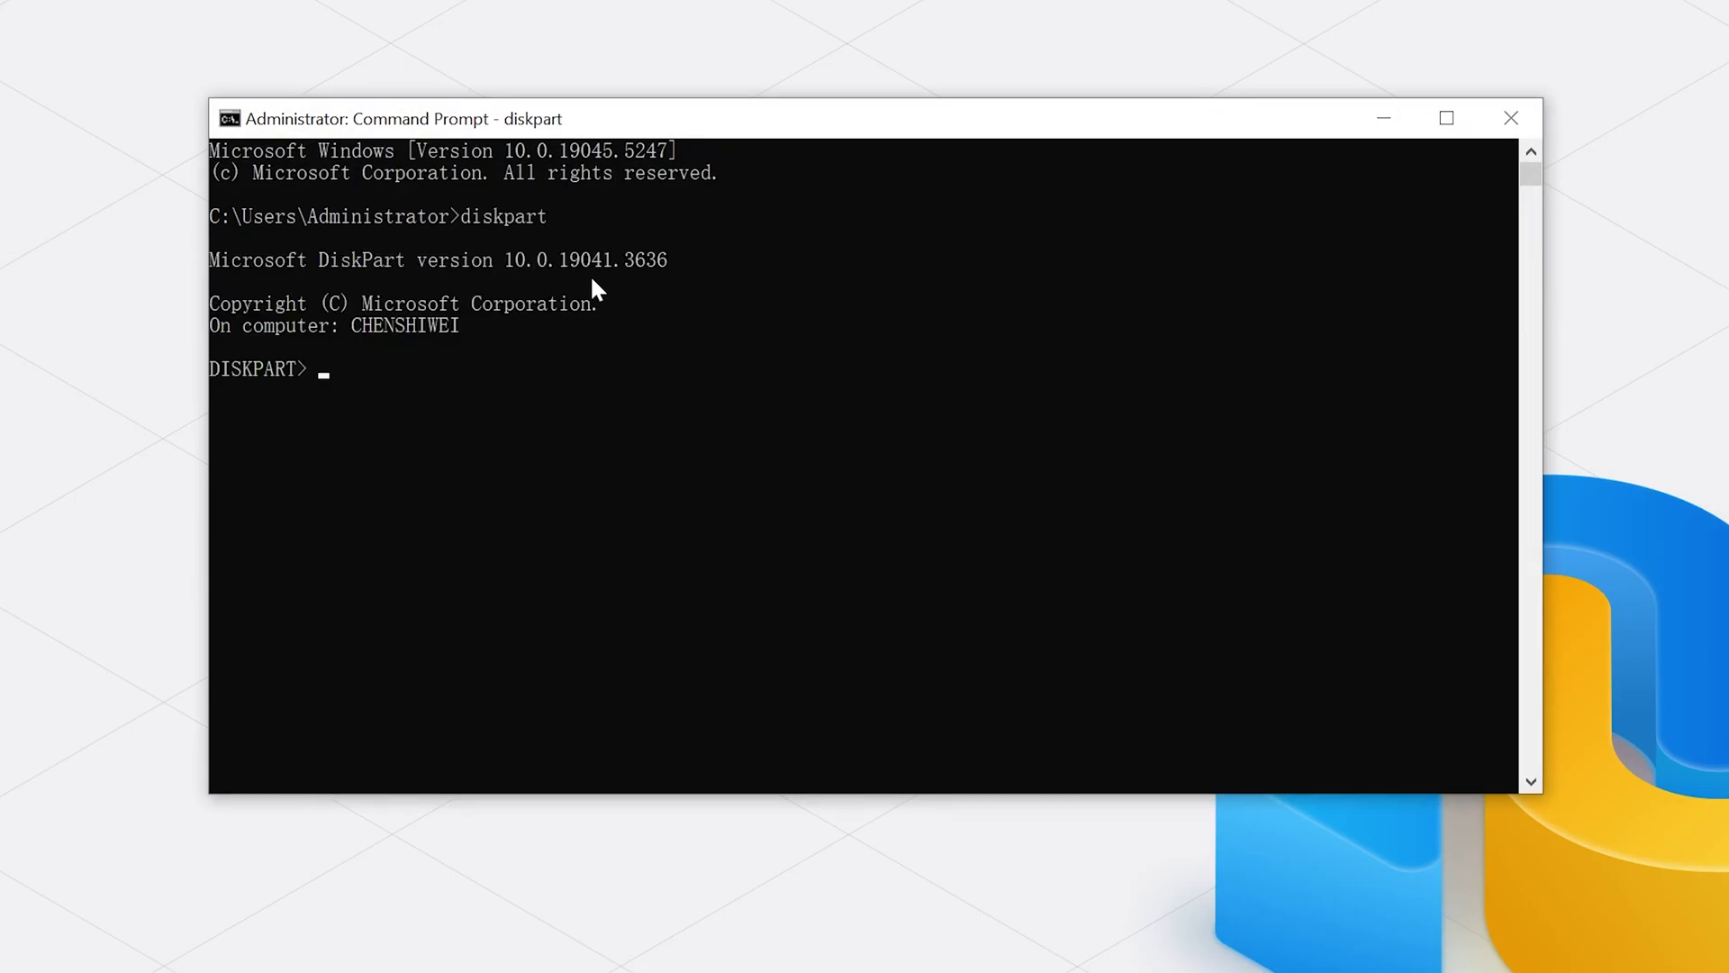
pyautogui.write('list volume')
pyautogui.press('Return')
pyautogui.write('select volume F')
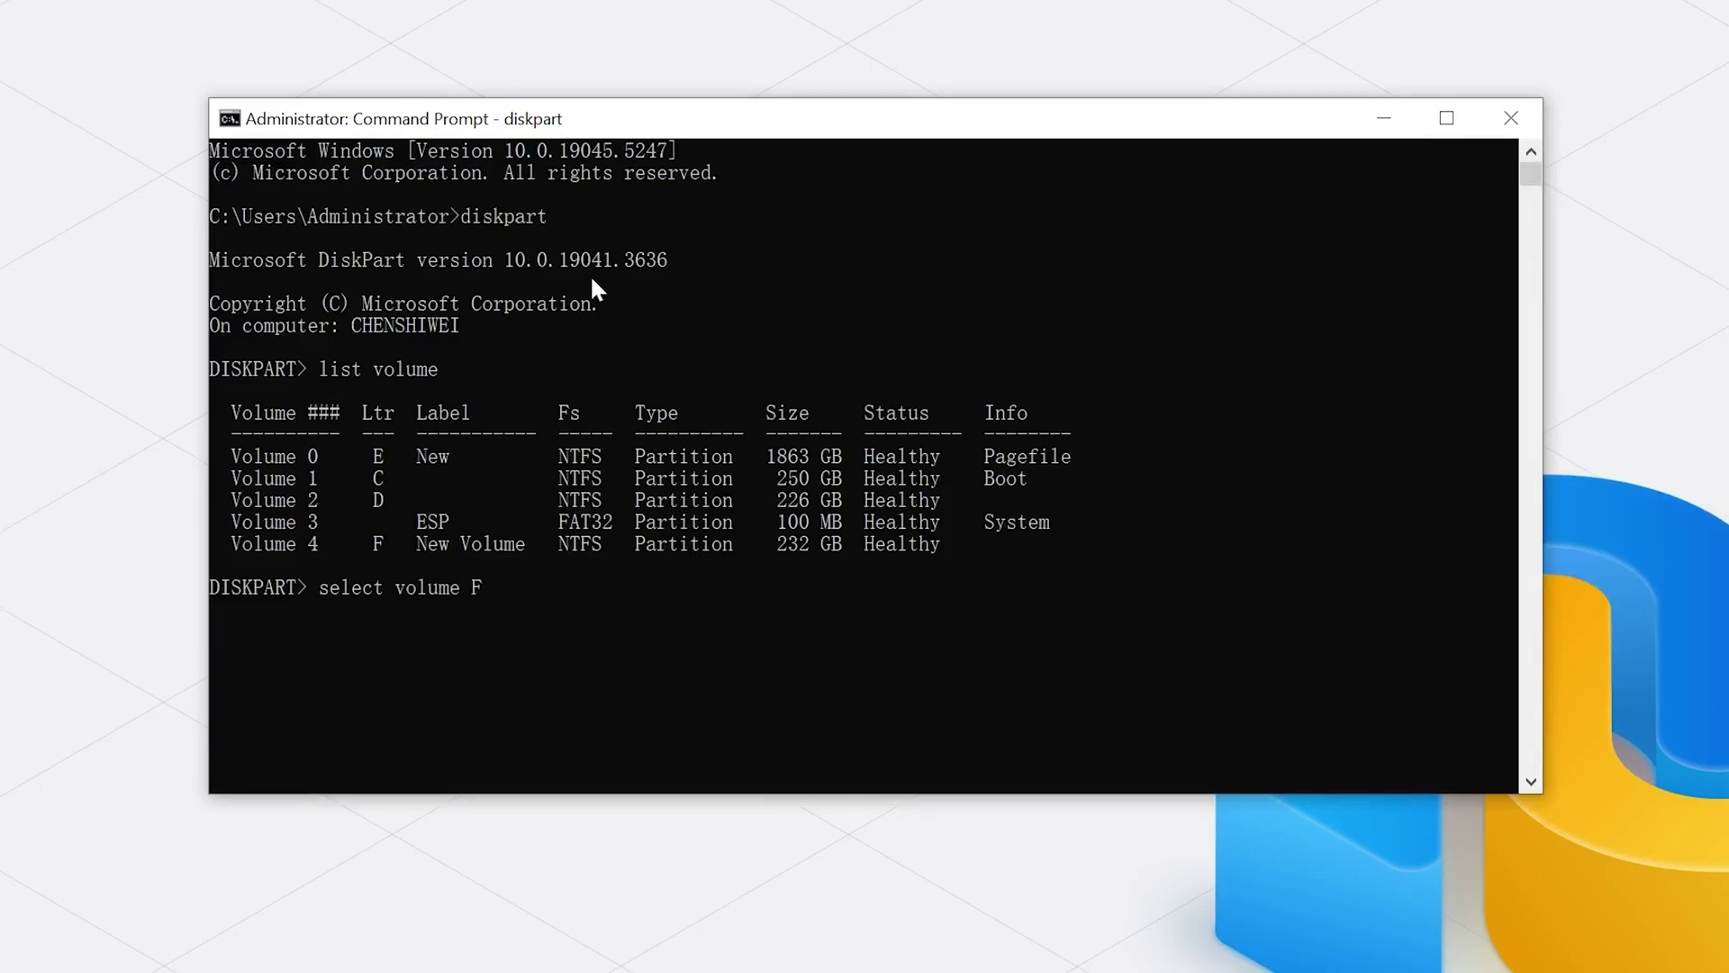
# Select volume F and quick-format it with format fs=ntfs quick
pyautogui.press('Return')
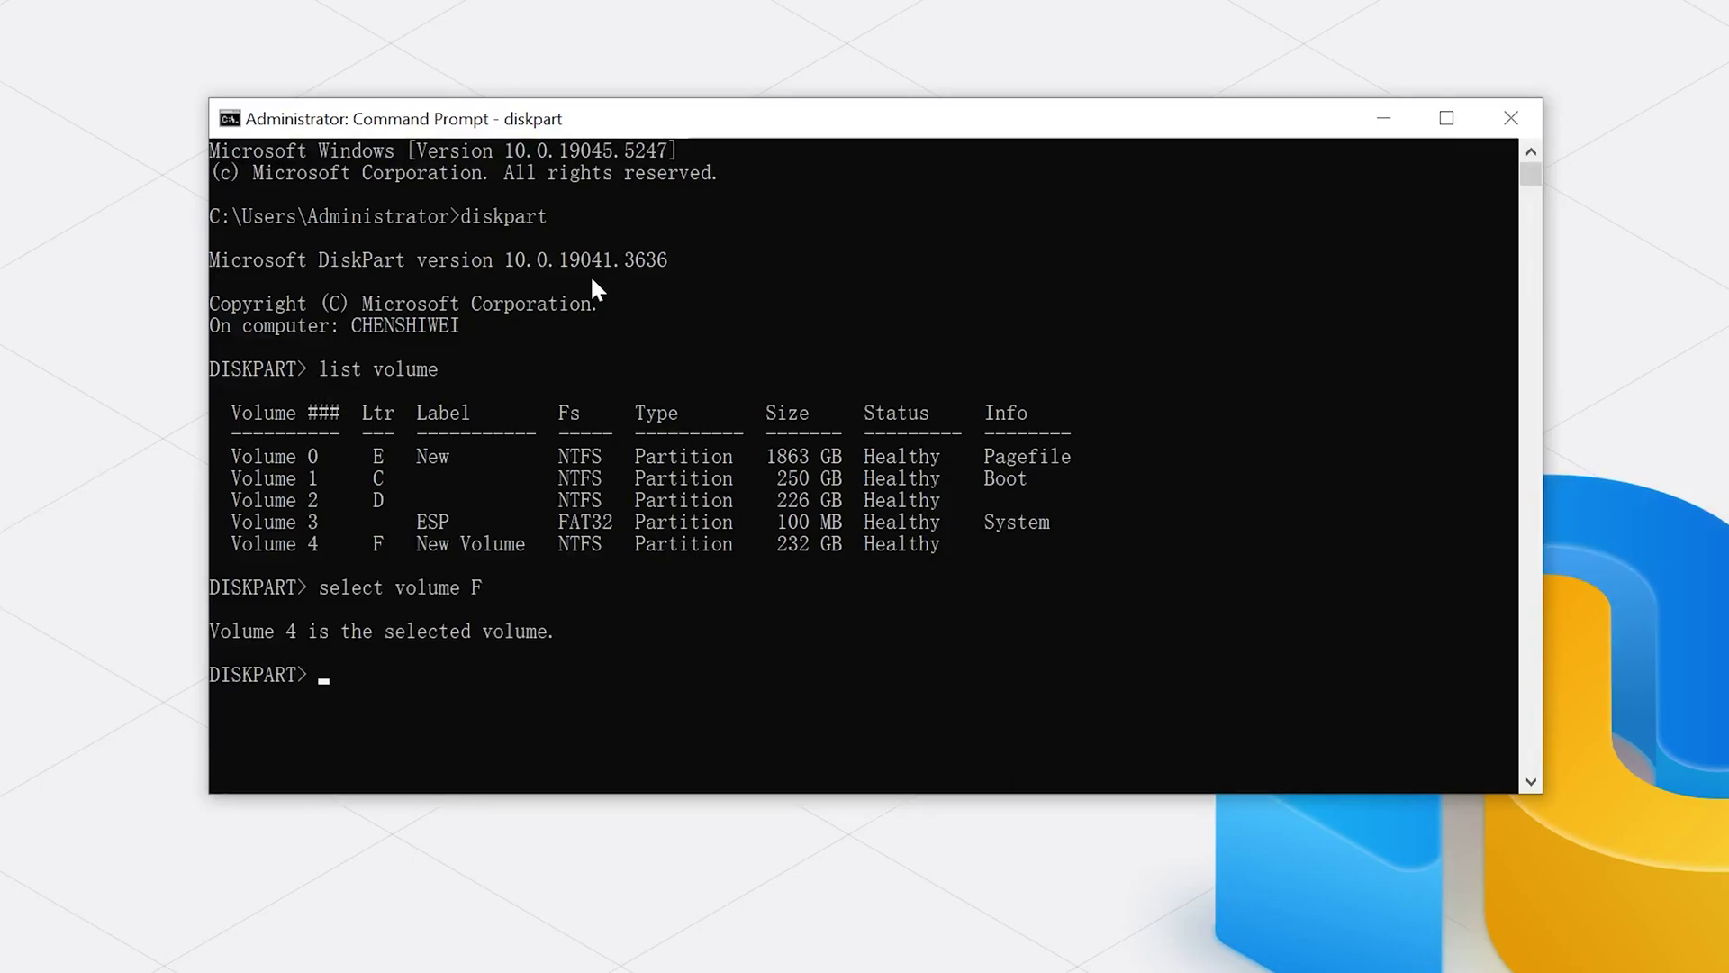
pyautogui.write('format fs=ntfs quick')
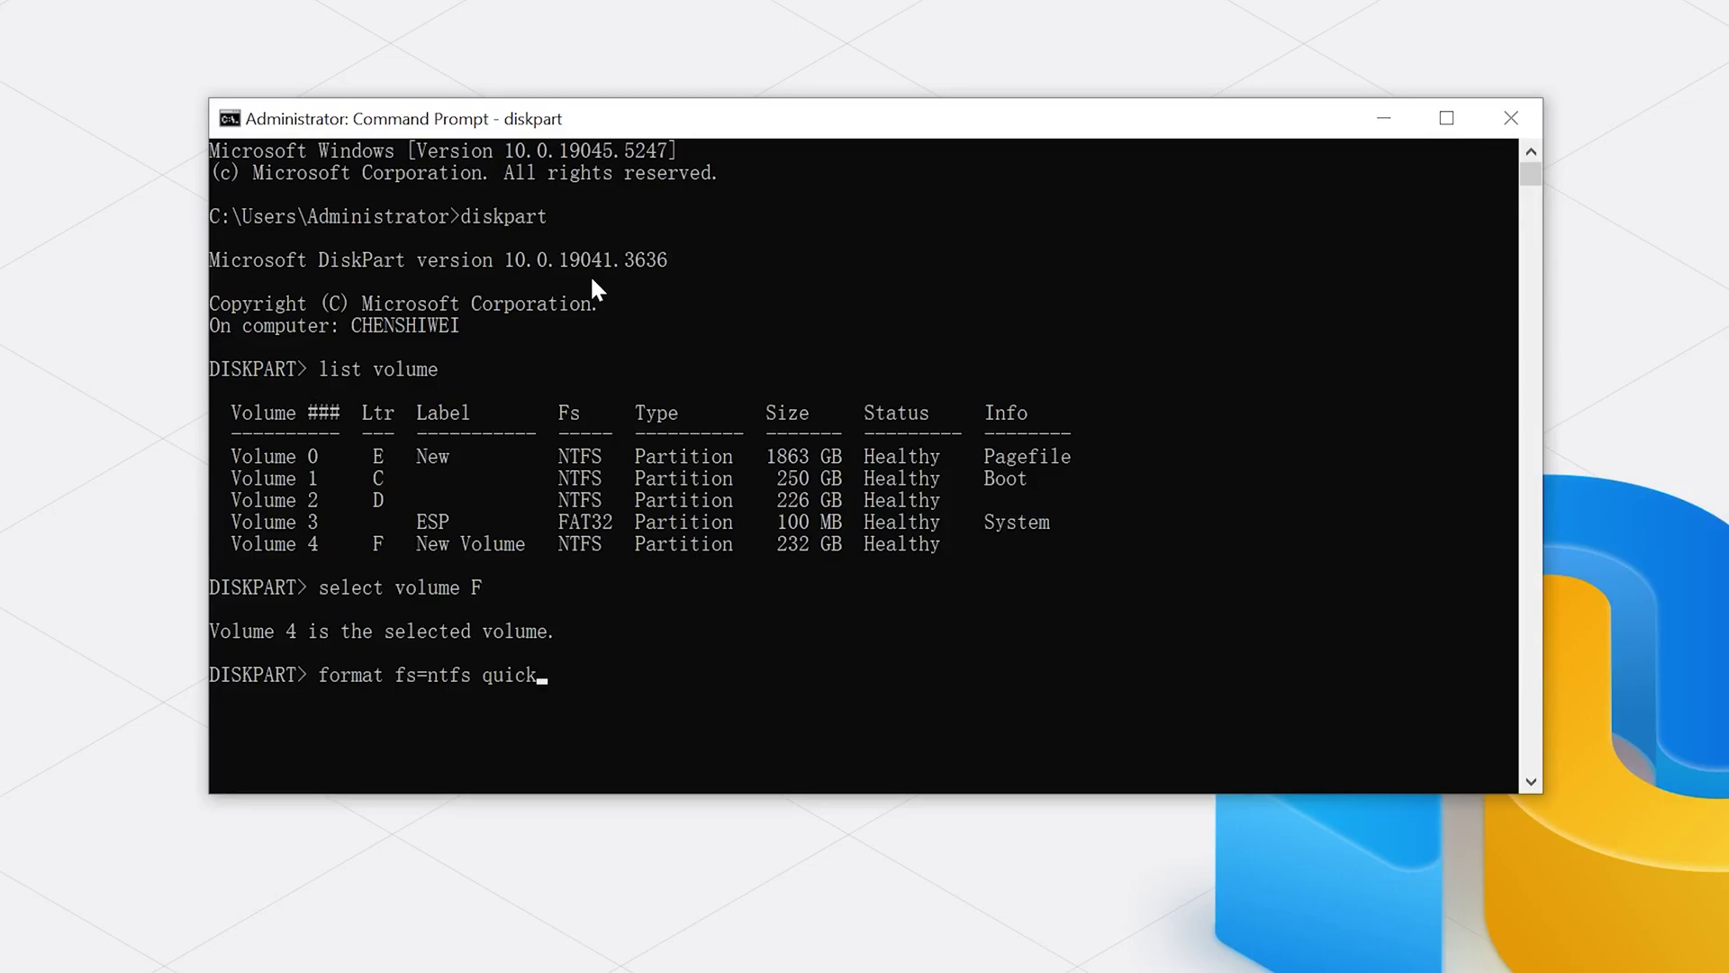
pyautogui.press('Return')
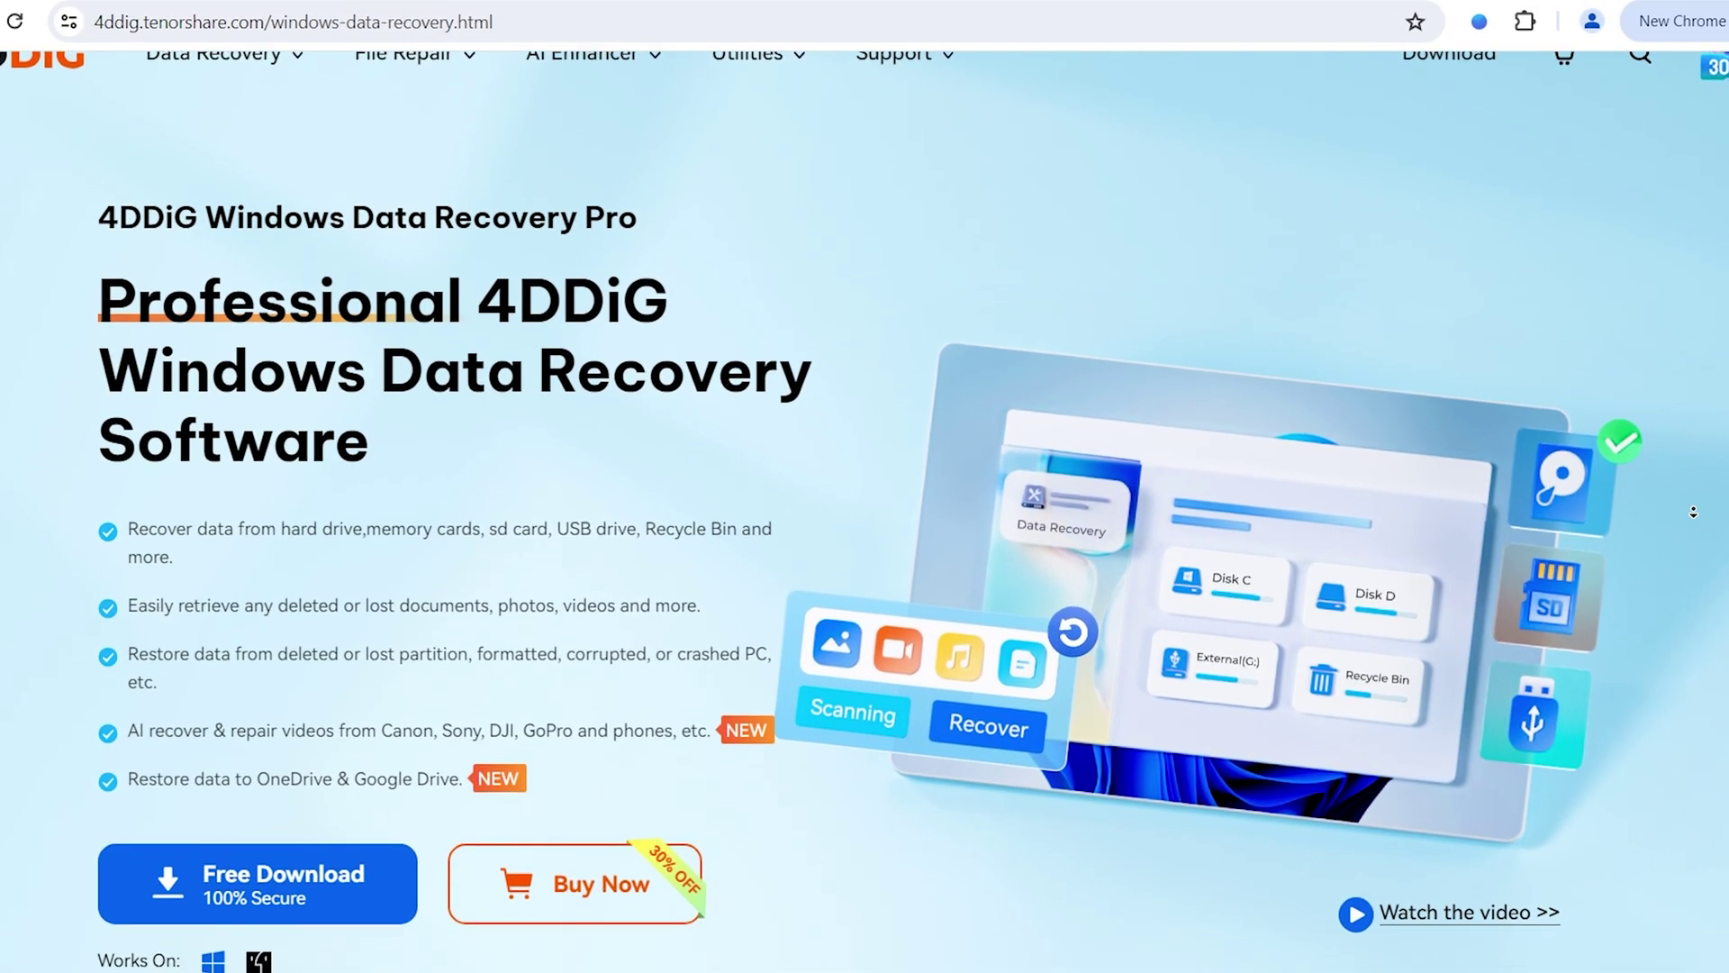
pyautogui.scroll(-2, 1694, 511)
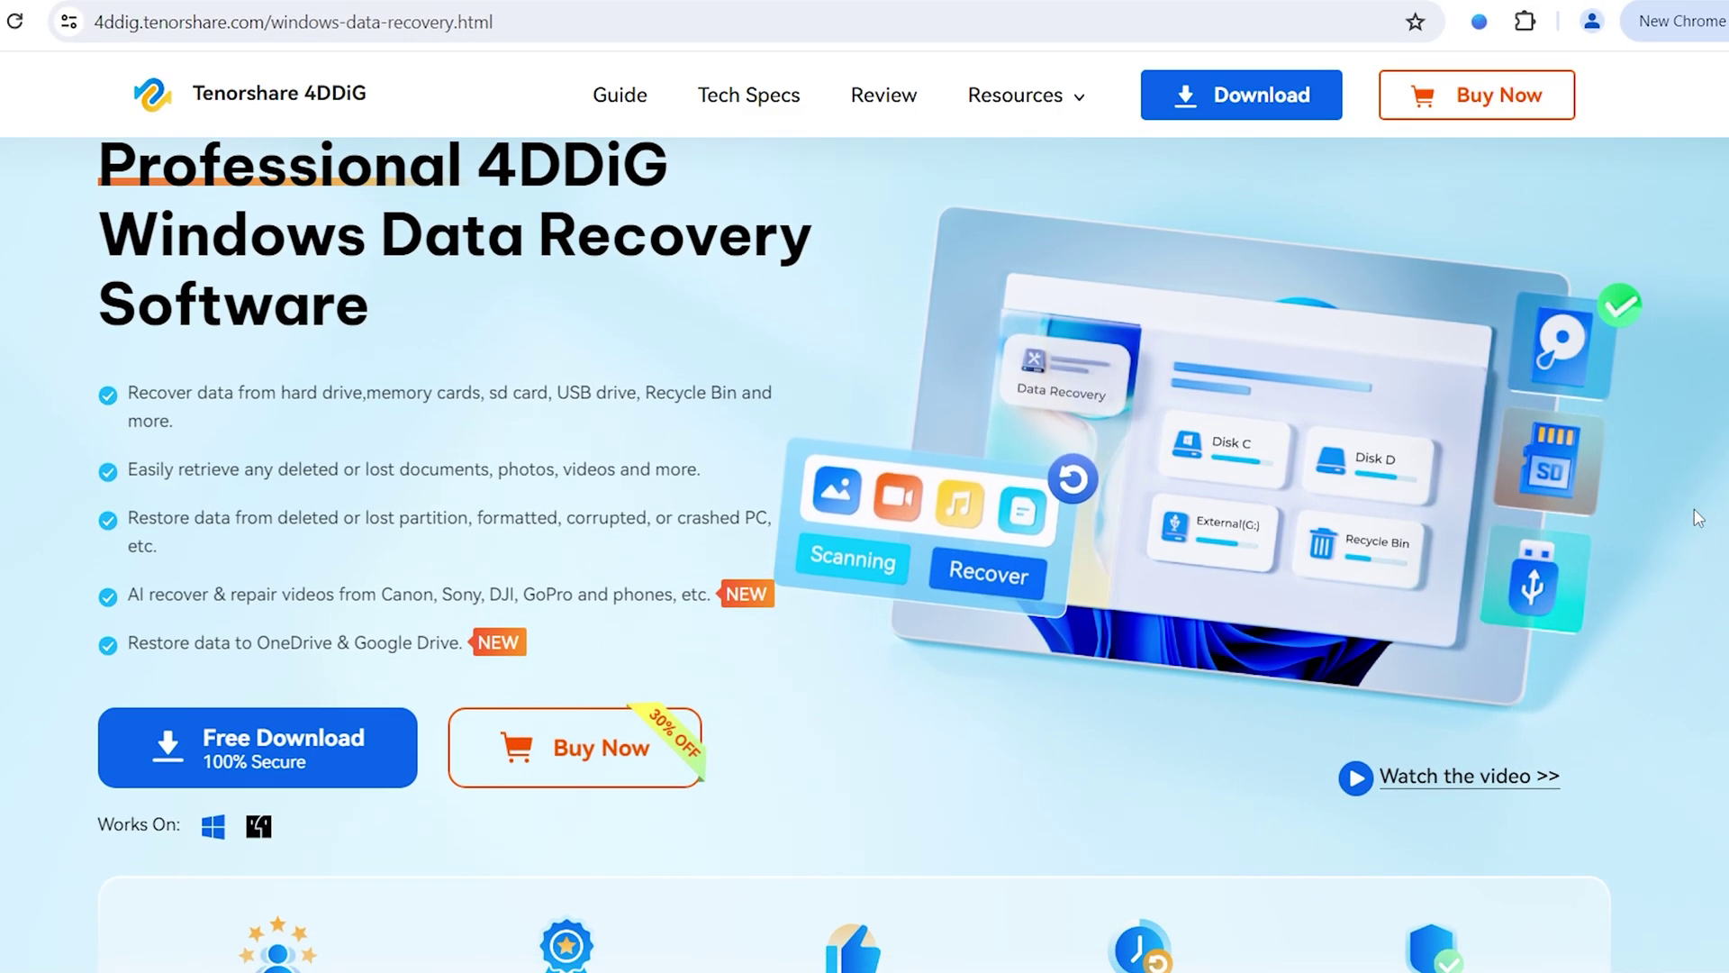
pyautogui.moveTo(128, 387); pyautogui.dragTo(169, 417)
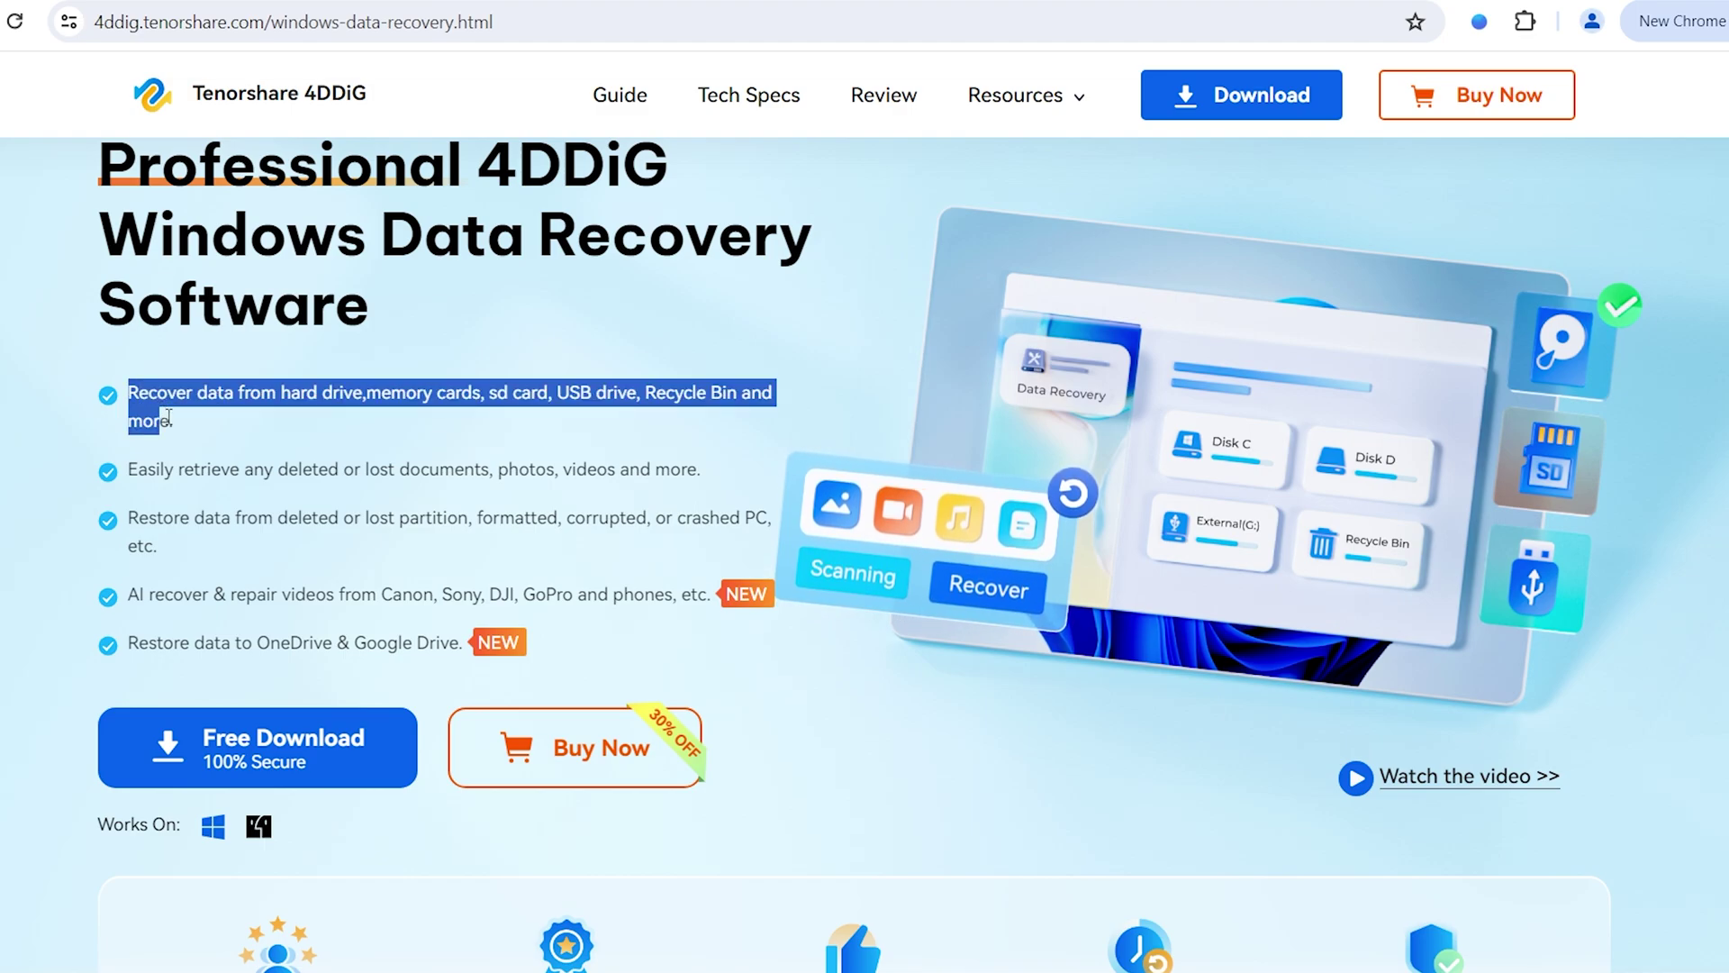
pyautogui.click(635, 443)
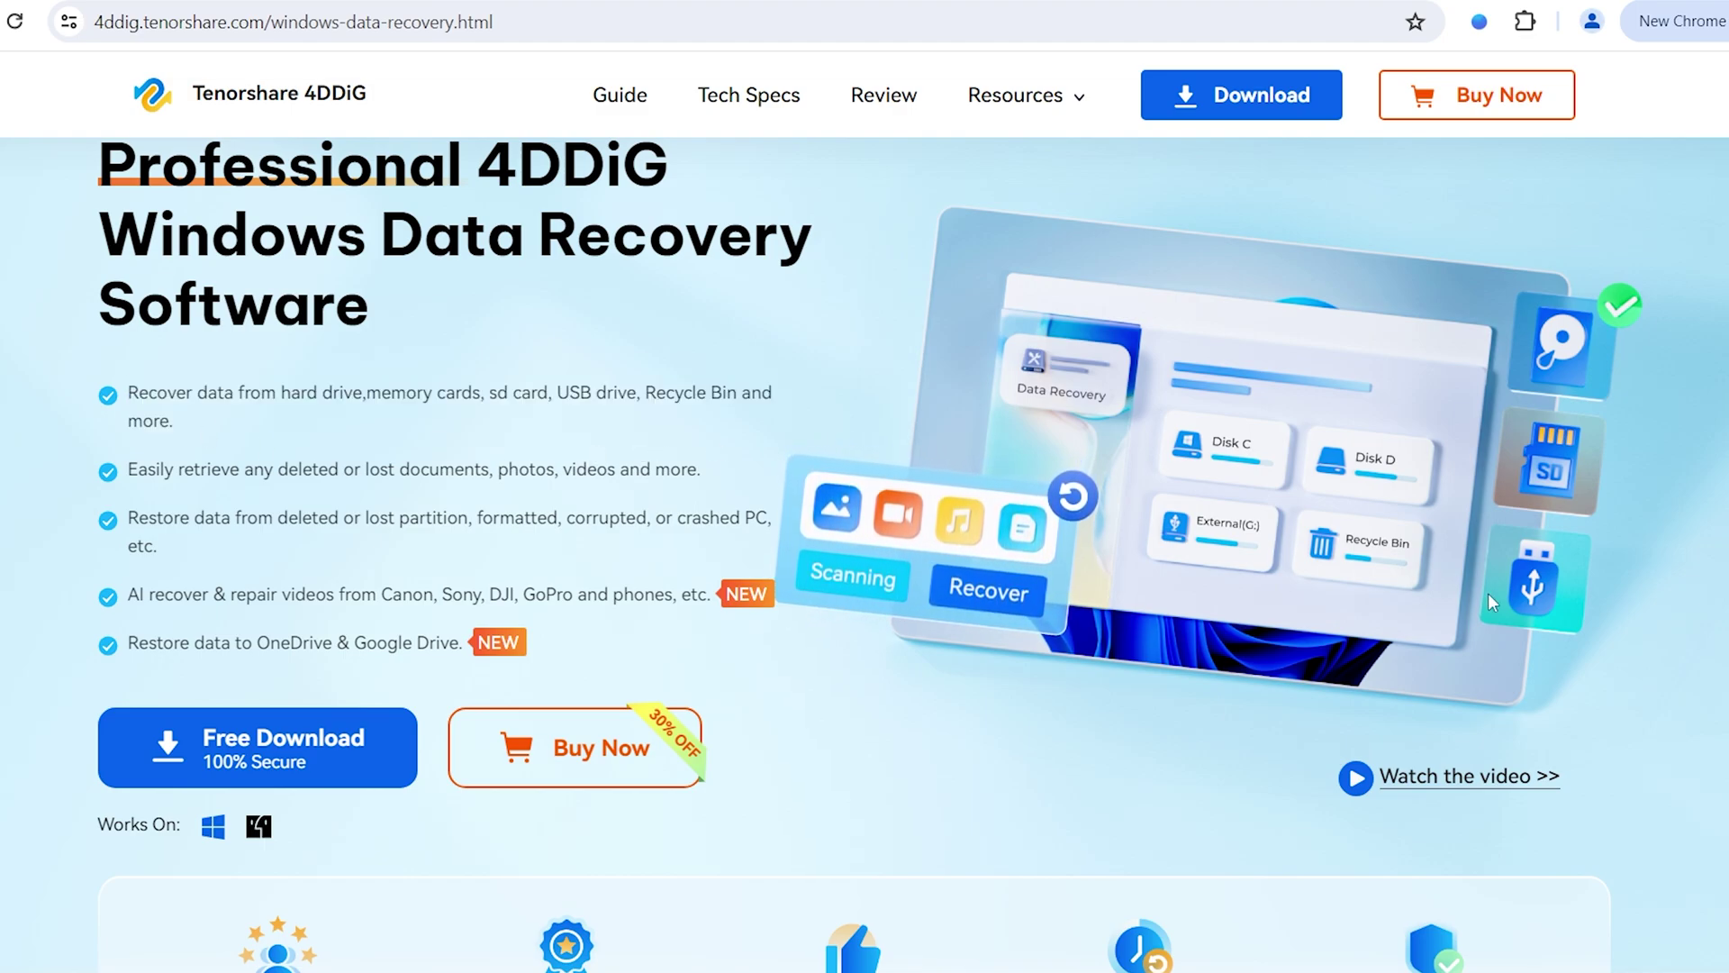